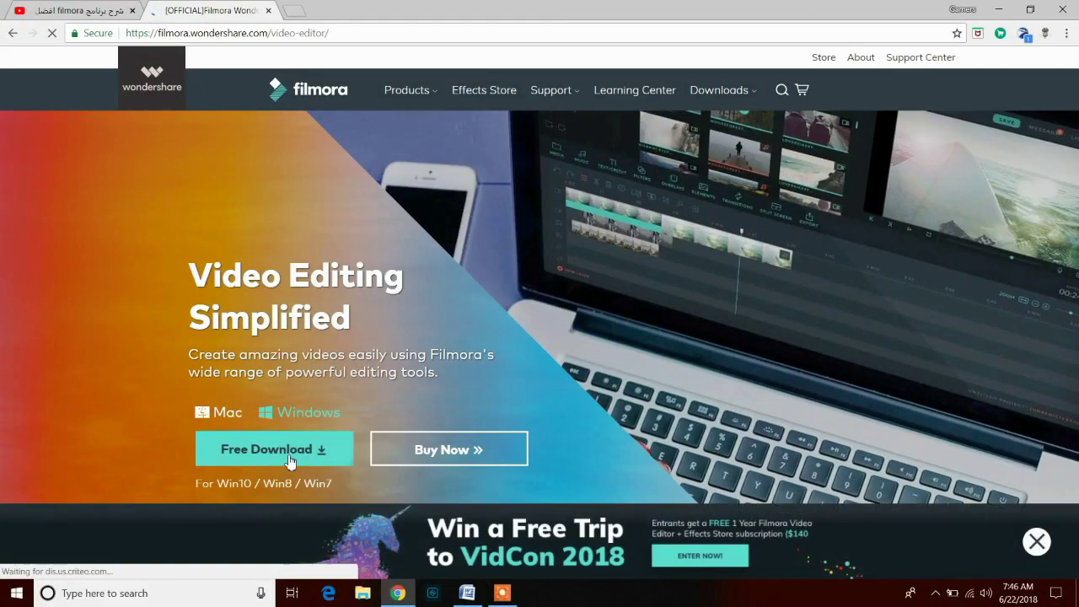
# - Download the Filmora Windows installer through IDM and run it
pyautogui.click(271, 453)
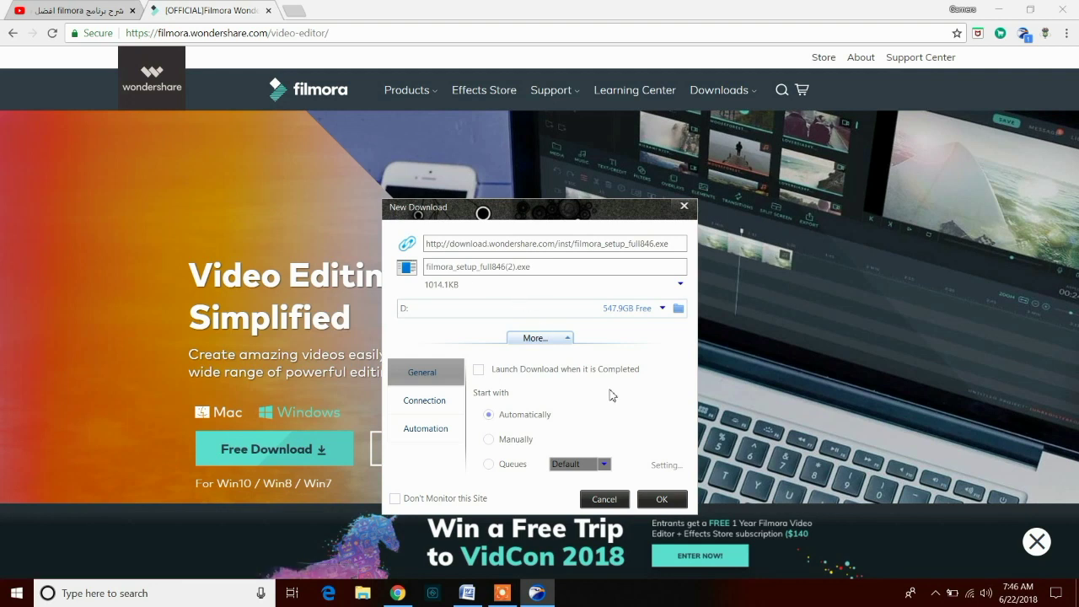
pyautogui.click(663, 499)
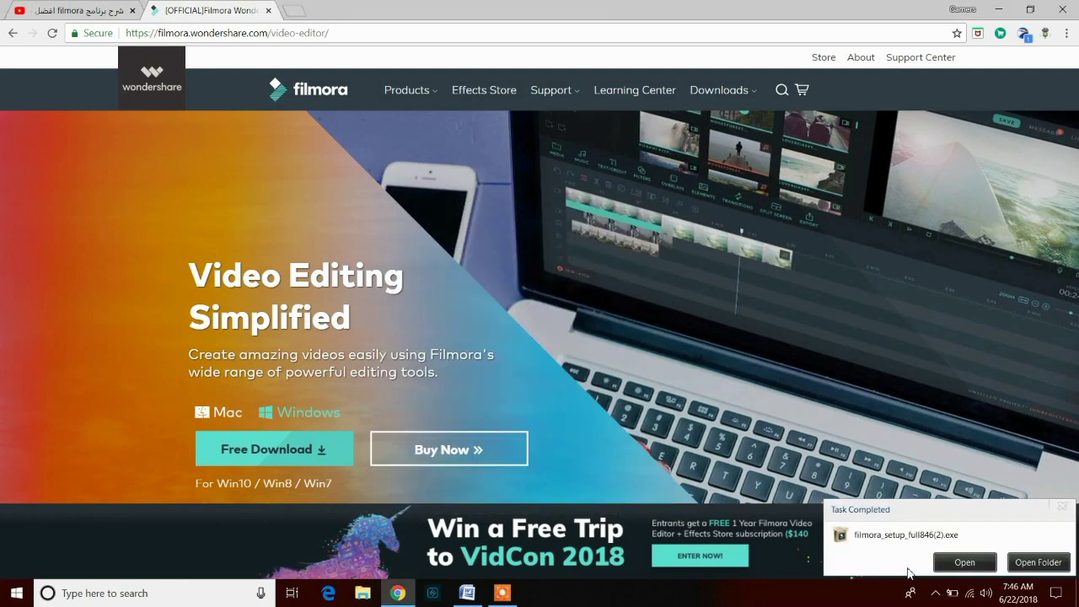
pyautogui.click(975, 563)
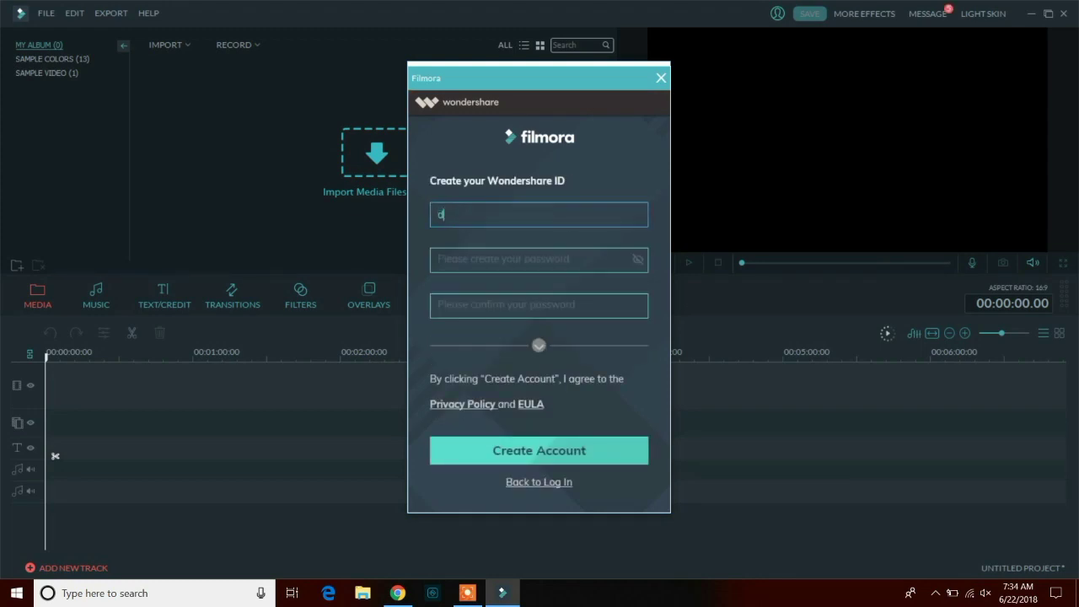
# - Enter the Wondershare ID, password and confirmation, then open the media import browser
pyautogui.write('shu')
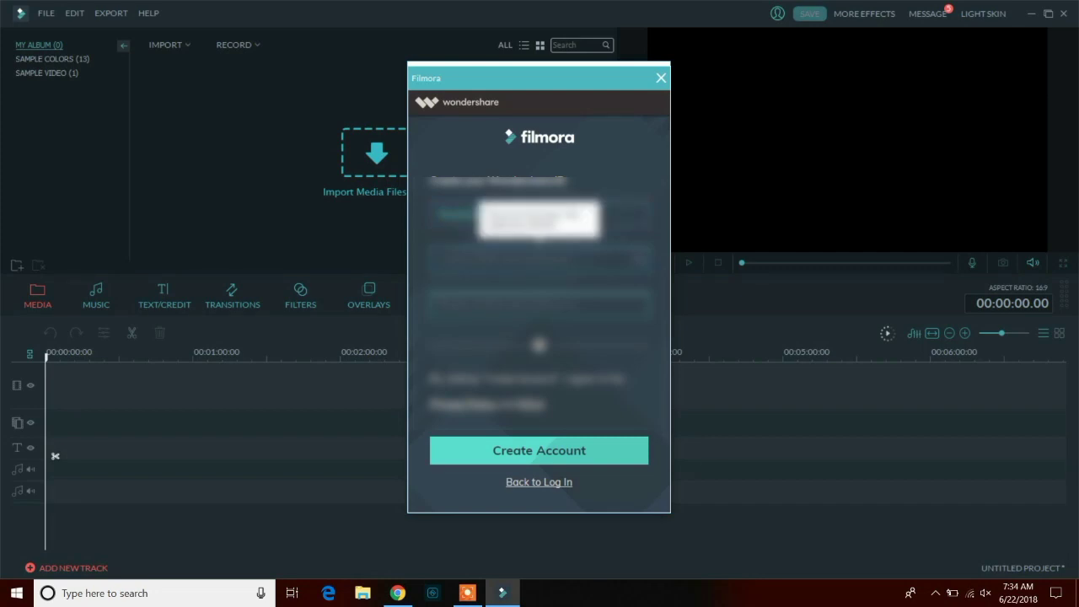
pyautogui.write('abcd')
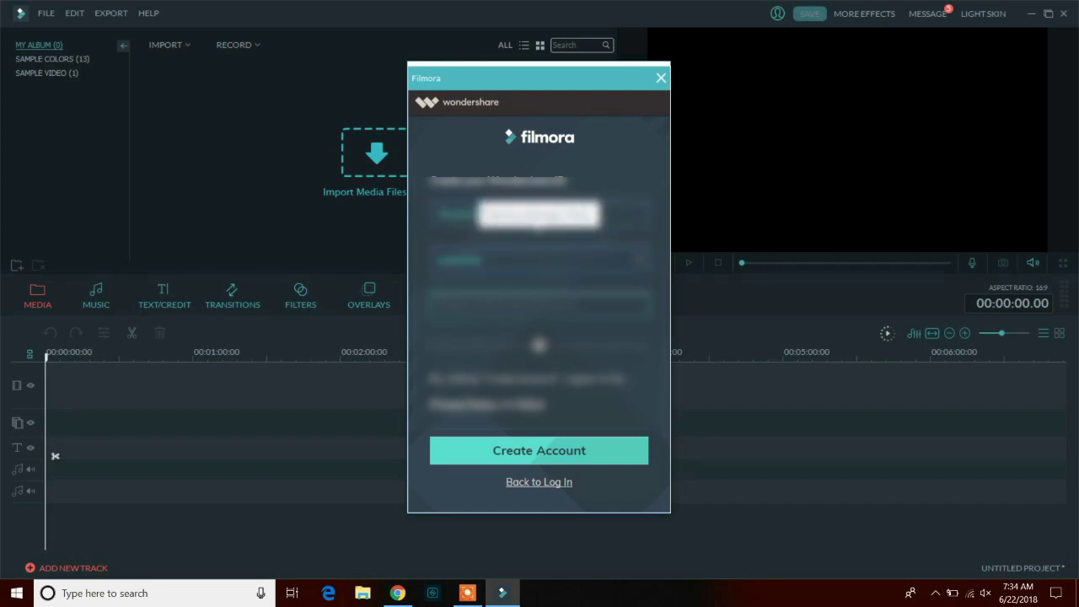
pyautogui.press('Tab')
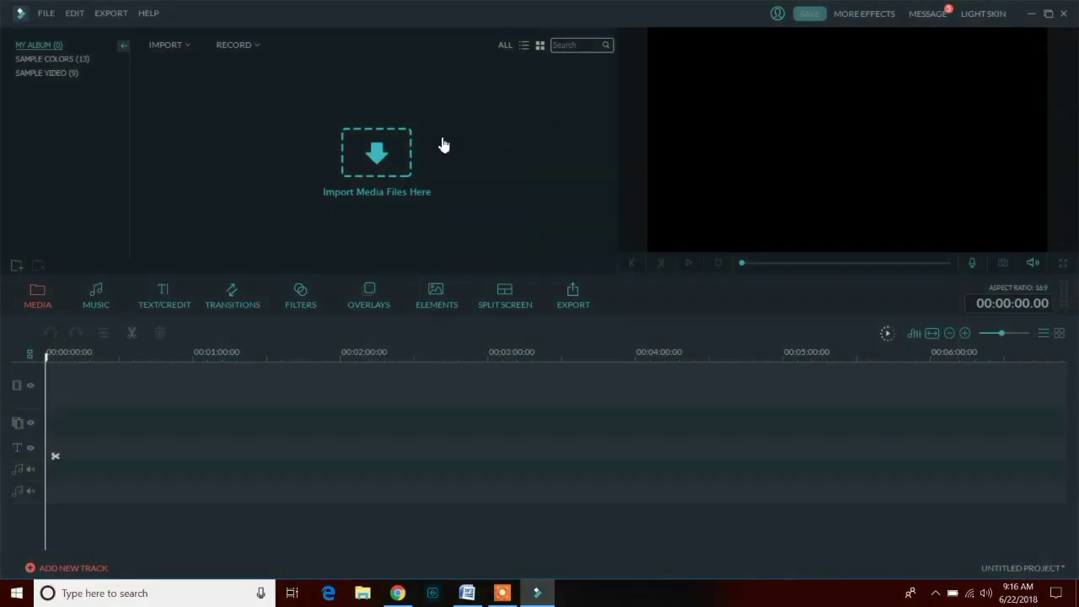
pyautogui.click(381, 174)
# - Select INTRO.mp4 and the Boya video on the Desktop and import both into the library
pyautogui.moveTo(527, 118); pyautogui.dragTo(533, 210)
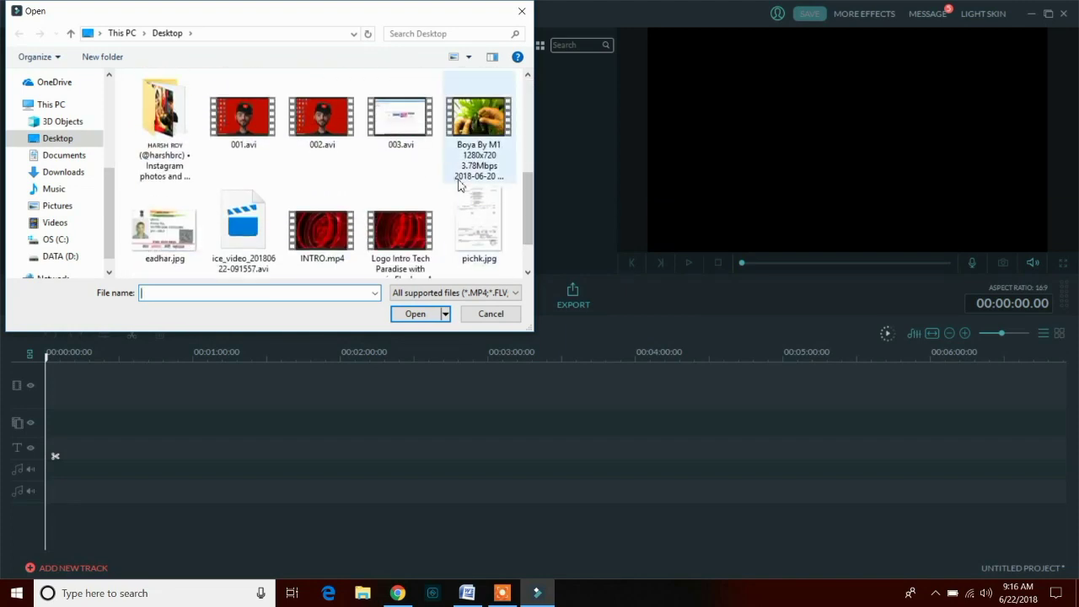
pyautogui.click(472, 144)
pyautogui.moveTo(529, 221); pyautogui.dragTo(529, 242)
pyautogui.click(335, 166)
pyautogui.scroll(1, 480, 127)
pyautogui.keyDown('ctrl'); pyautogui.click(483, 91); pyautogui.keyUp('ctrl')
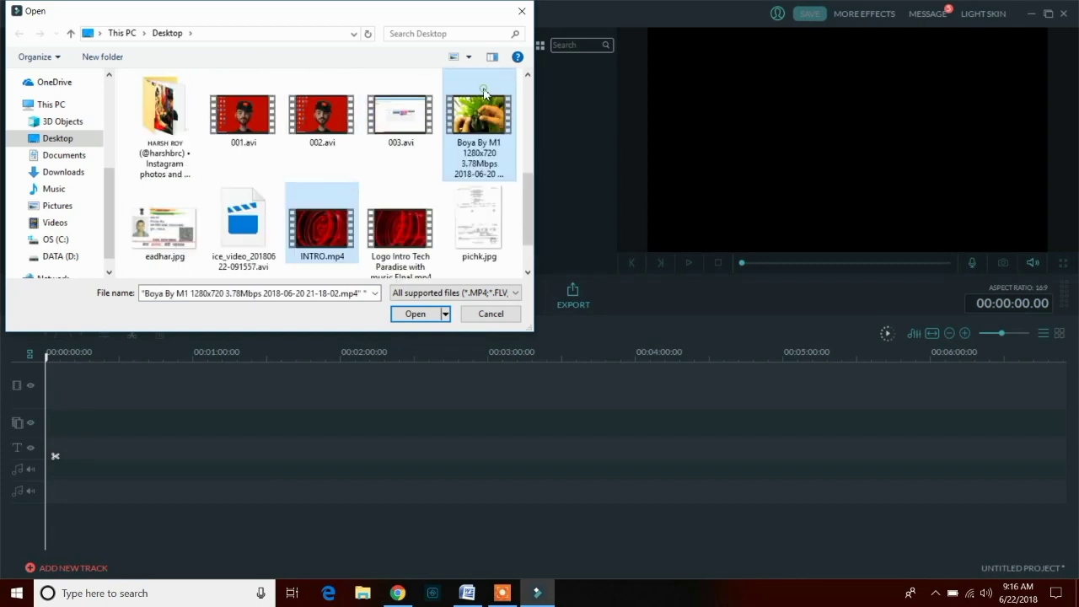
pyautogui.click(429, 315)
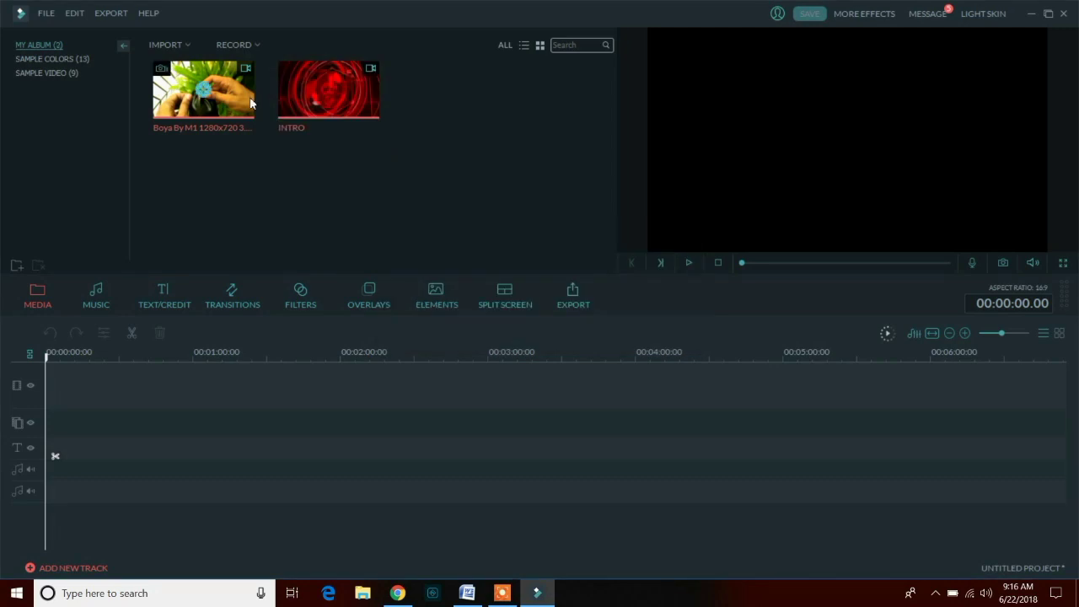
pyautogui.click(253, 154)
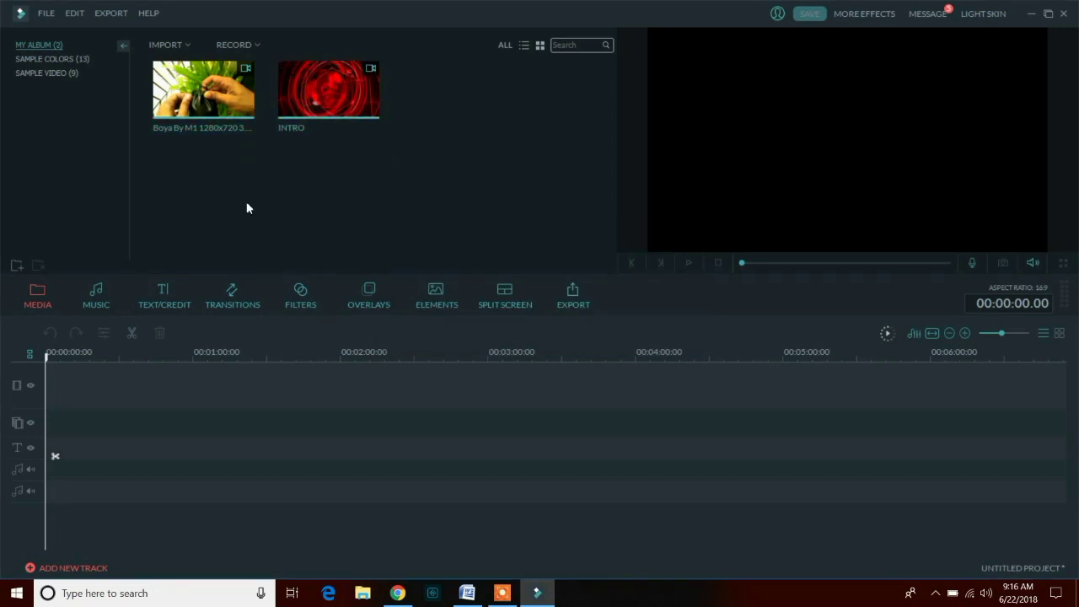
pyautogui.moveTo(284, 135); pyautogui.dragTo(401, 153)
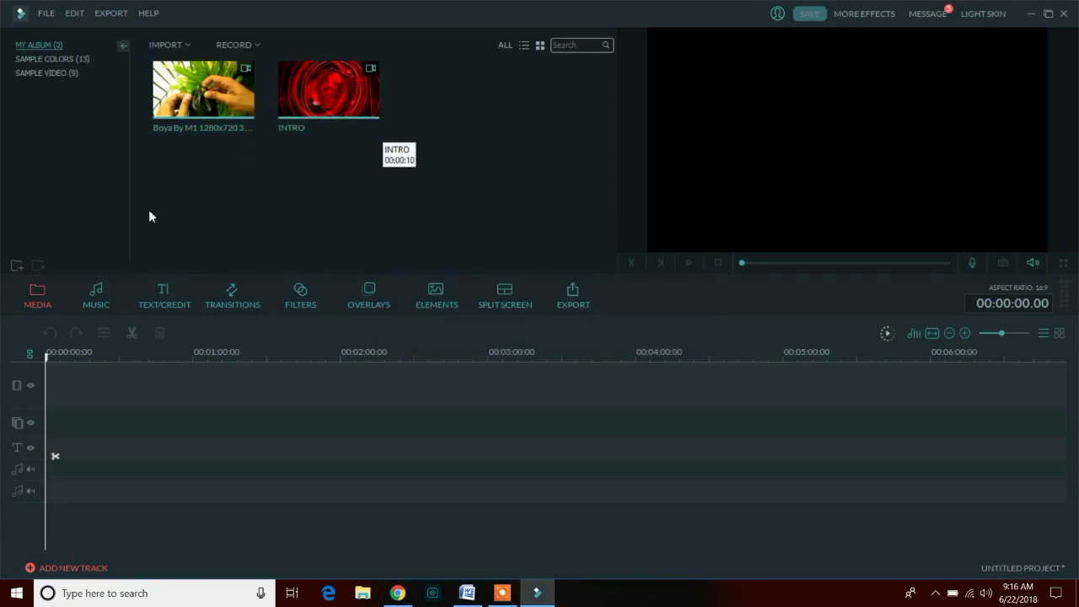
# - Browse the Young & Bright, Tender & Sentimental, Electronic and Sound Effect music categories, then show title templates
pyautogui.click(103, 292)
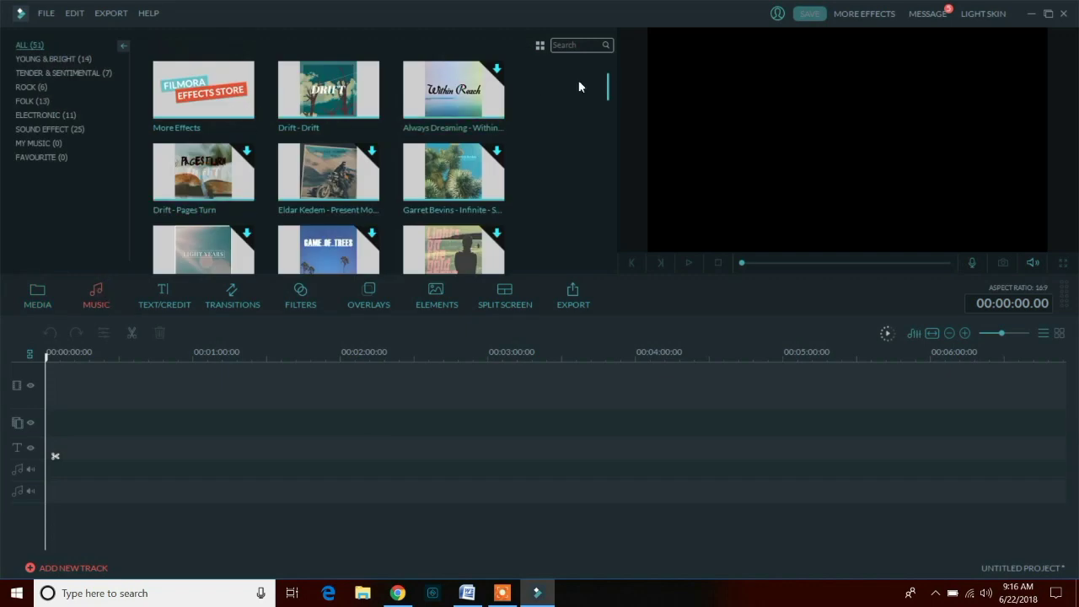
pyautogui.moveTo(606, 93); pyautogui.dragTo(597, 246)
pyautogui.click(72, 59)
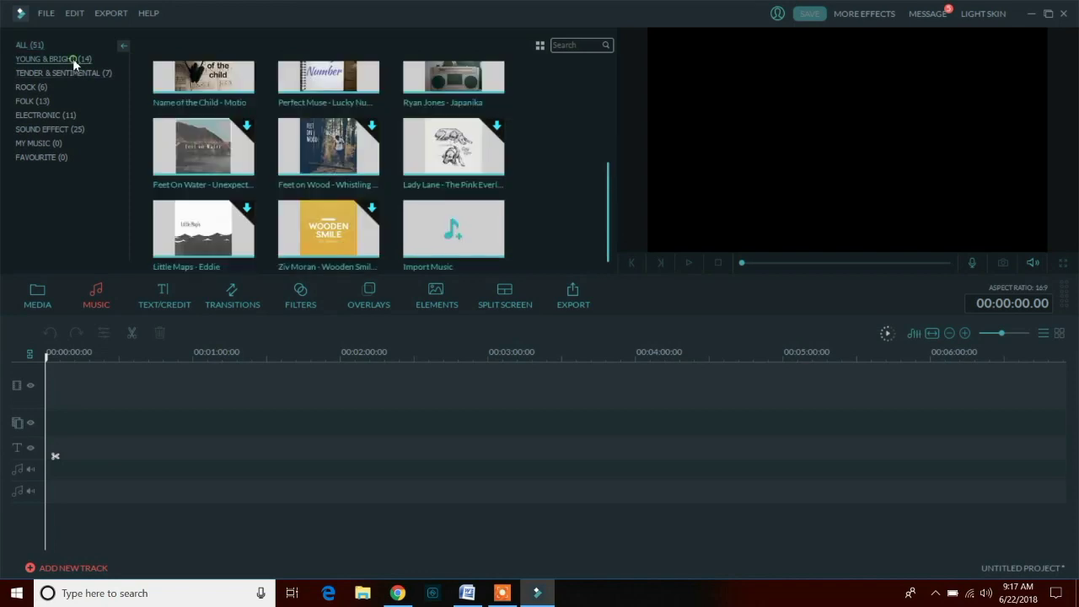
pyautogui.click(69, 72)
pyautogui.click(49, 112)
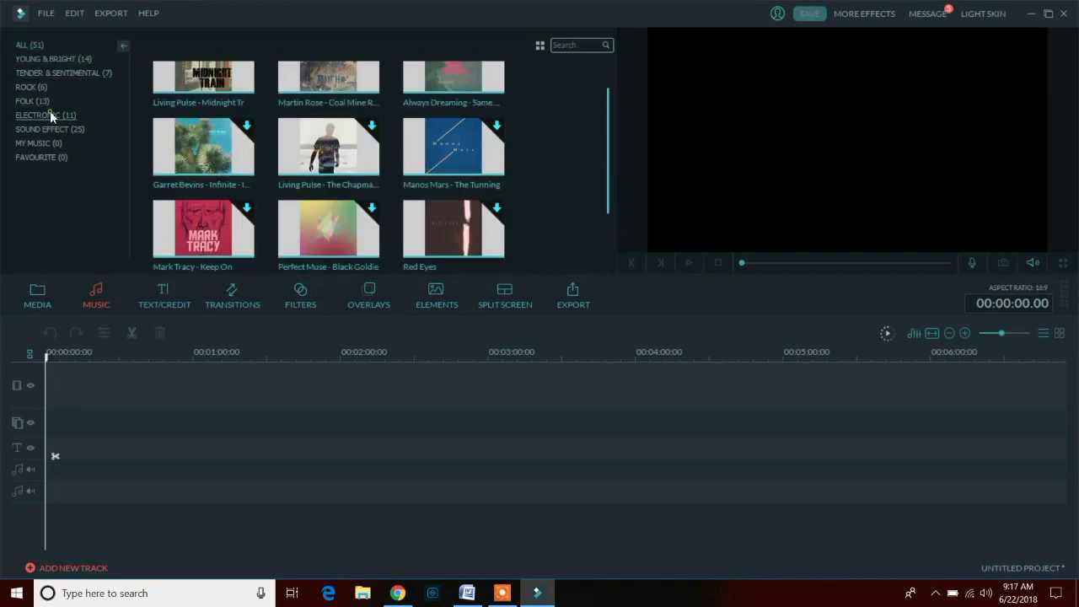
pyautogui.click(51, 127)
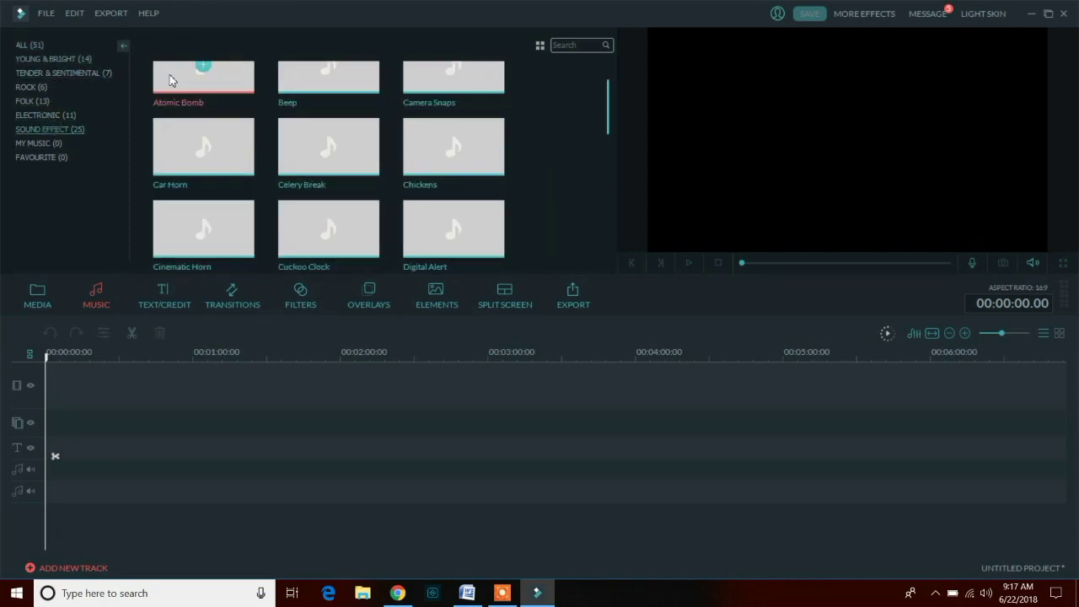
pyautogui.click(166, 294)
# - Preview the Title 10, Title 11 and Title 13 templates and scroll through the text library
pyautogui.moveTo(609, 85); pyautogui.dragTo(609, 125)
pyautogui.click(460, 121)
pyautogui.click(198, 187)
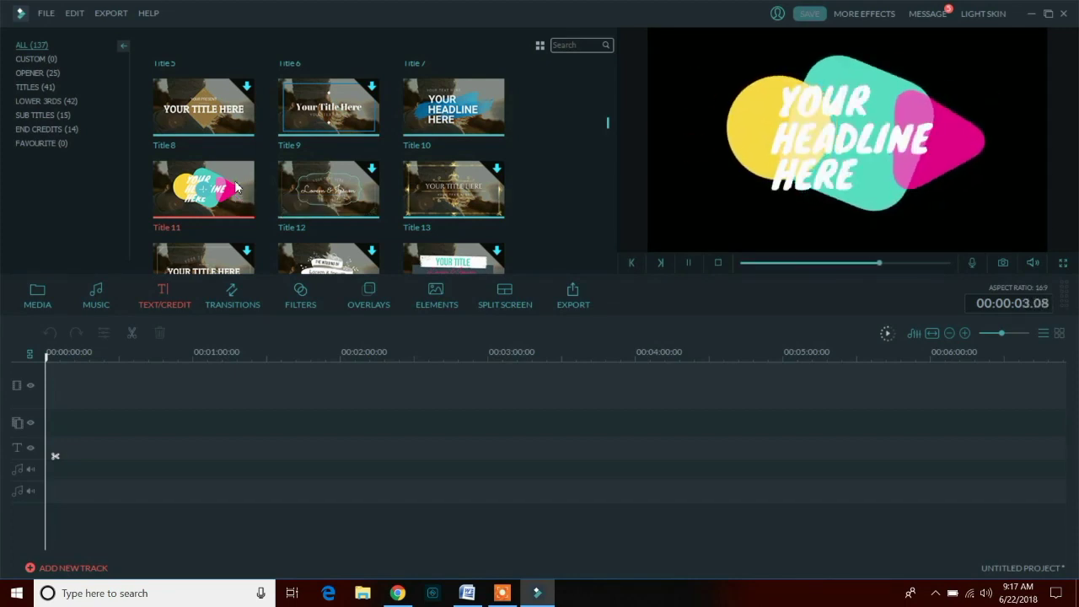
pyautogui.click(502, 172)
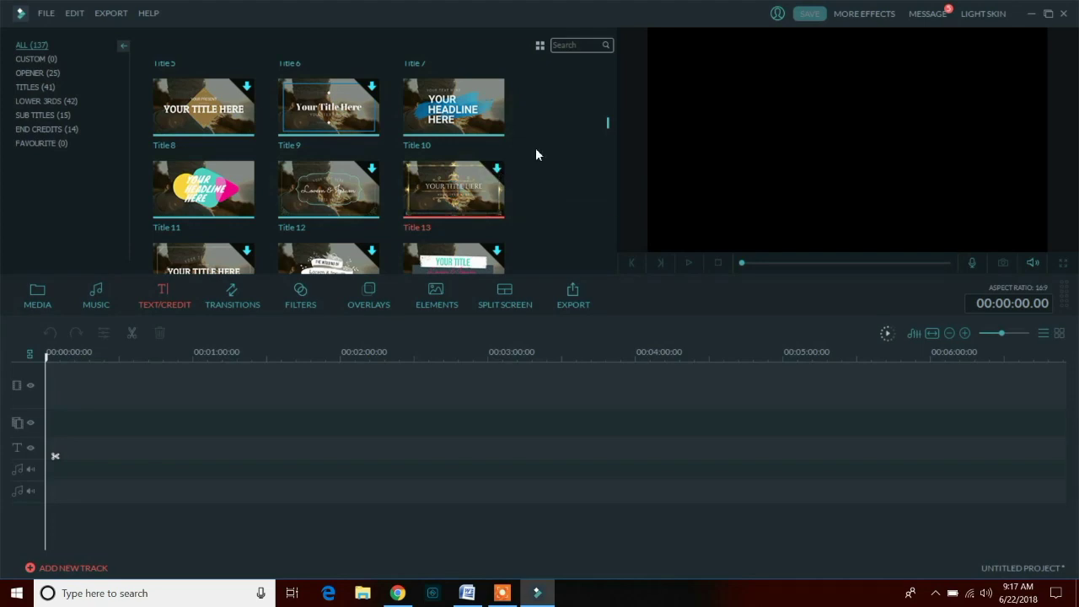
pyautogui.scroll(-3, 576, 129)
pyautogui.scroll(-10, 544, 127)
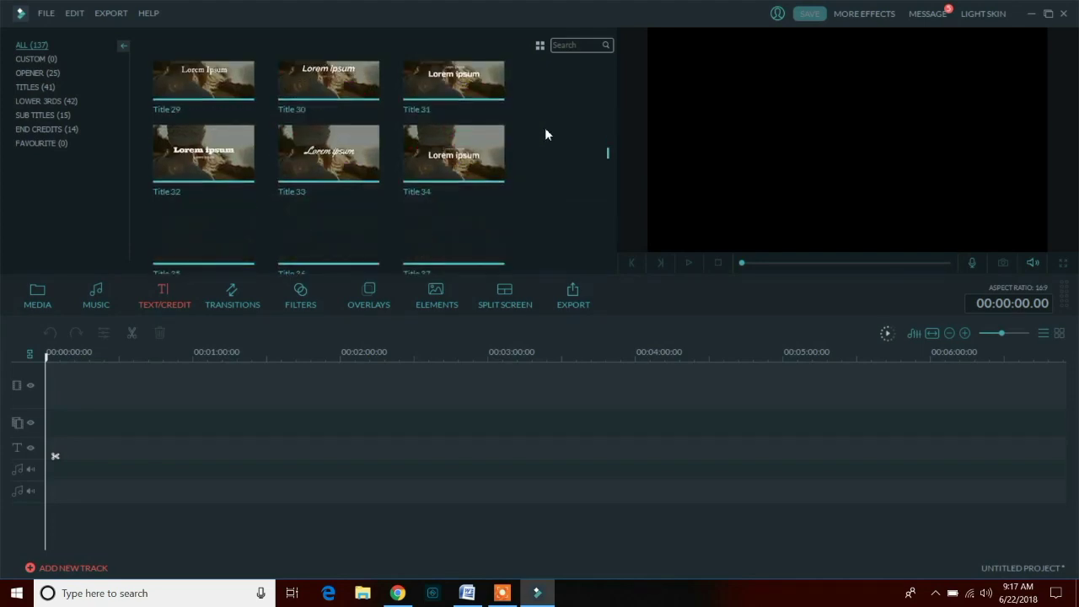
pyautogui.scroll(-15, 434, 178)
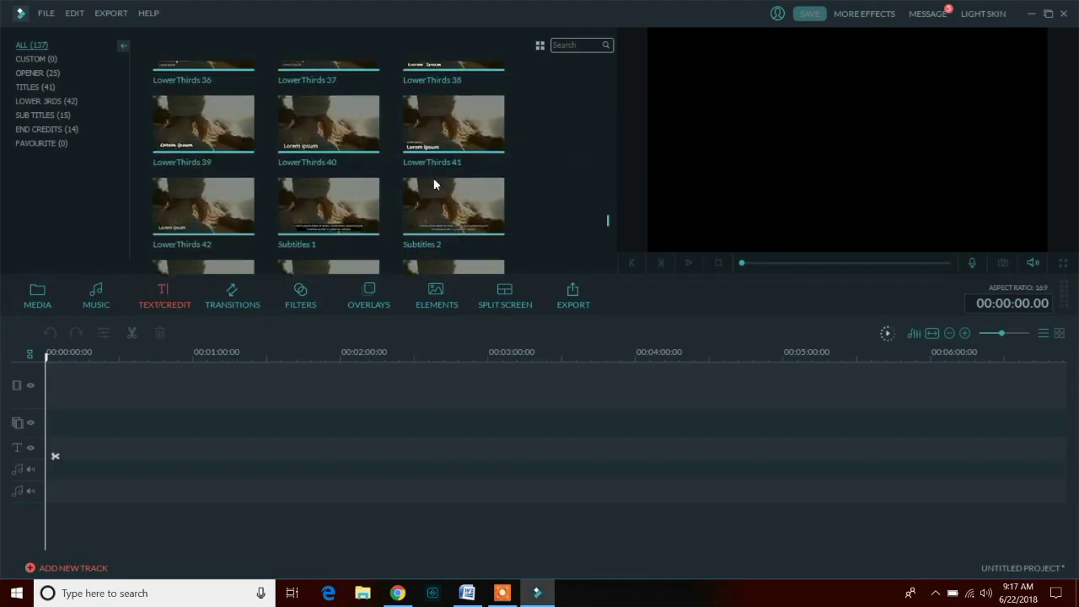
pyautogui.scroll(20, 434, 175)
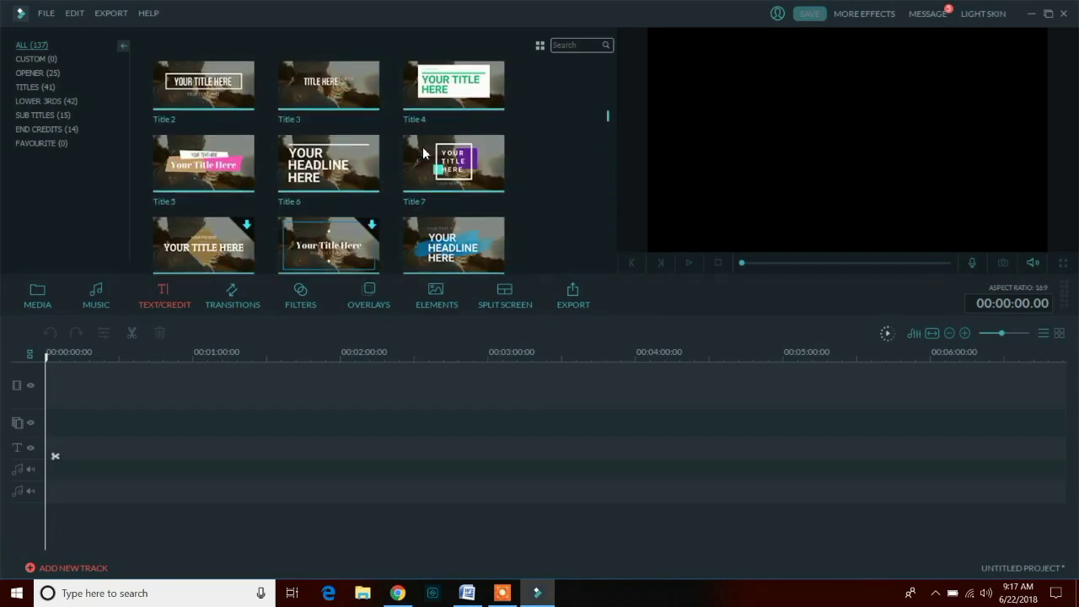
# - Preview the Fade, Dissolve, Bar, Blind, Blind_1, Cross_merge and Cross_shutter_1 transitions
pyautogui.click(233, 296)
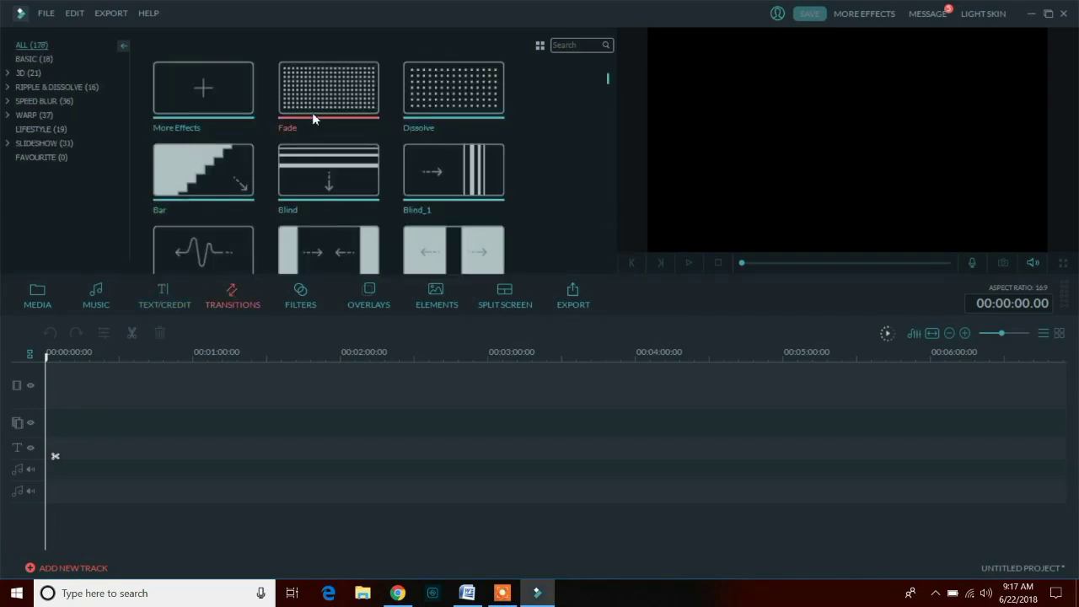
pyautogui.click(331, 96)
pyautogui.click(449, 108)
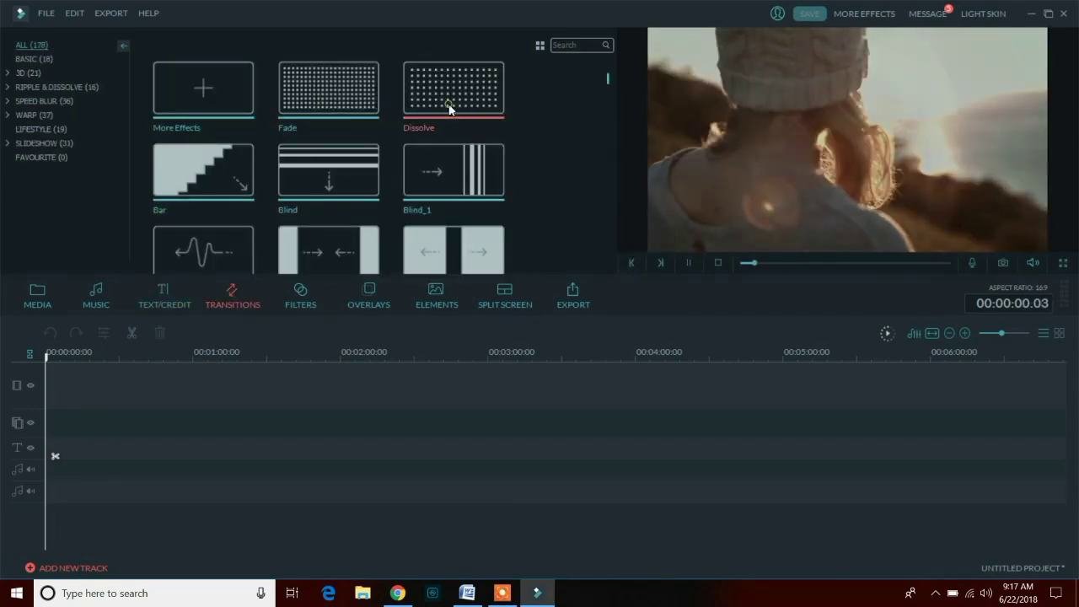
pyautogui.click(235, 169)
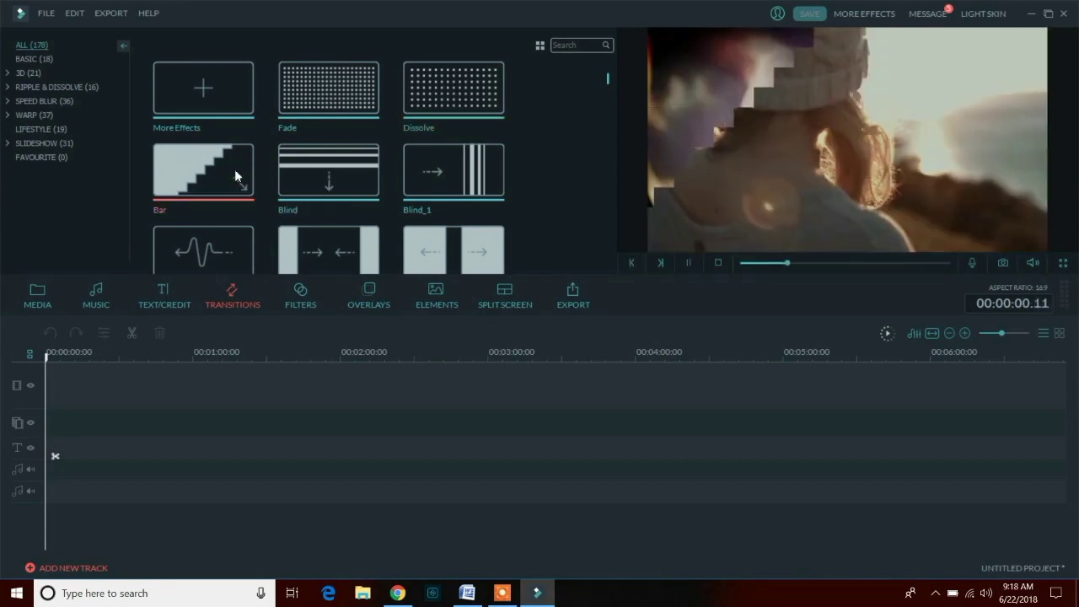
pyautogui.click(325, 177)
pyautogui.click(471, 174)
pyautogui.scroll(-5, 475, 168)
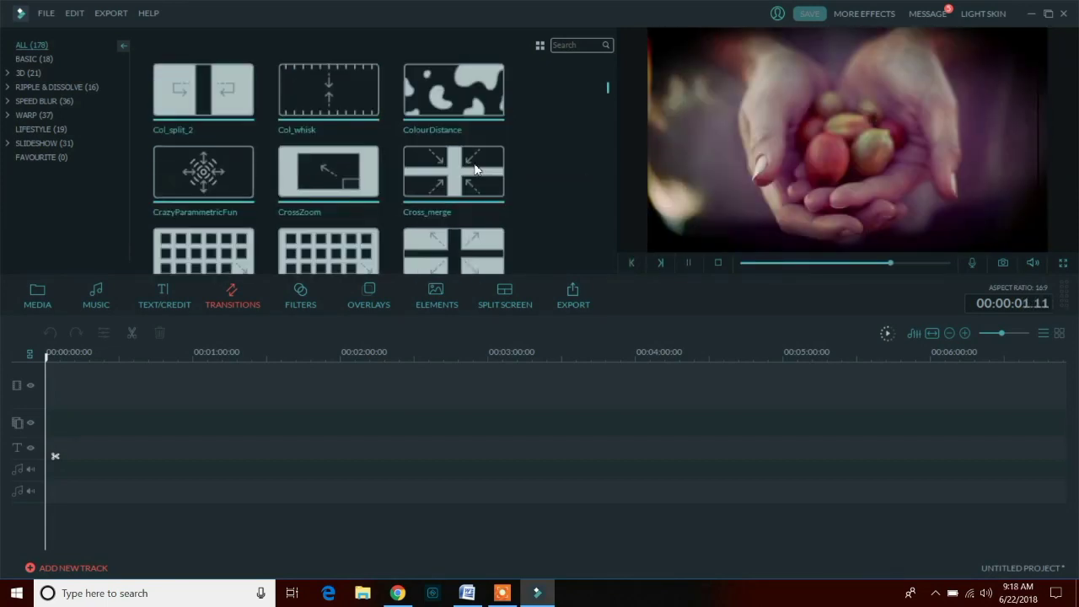
pyautogui.click(475, 169)
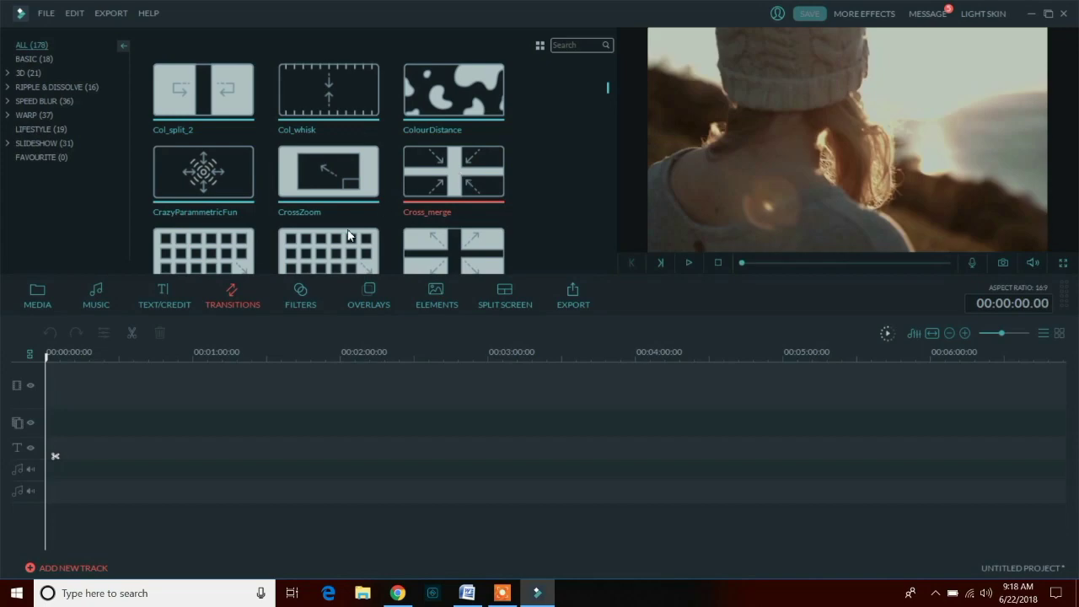
pyautogui.click(348, 236)
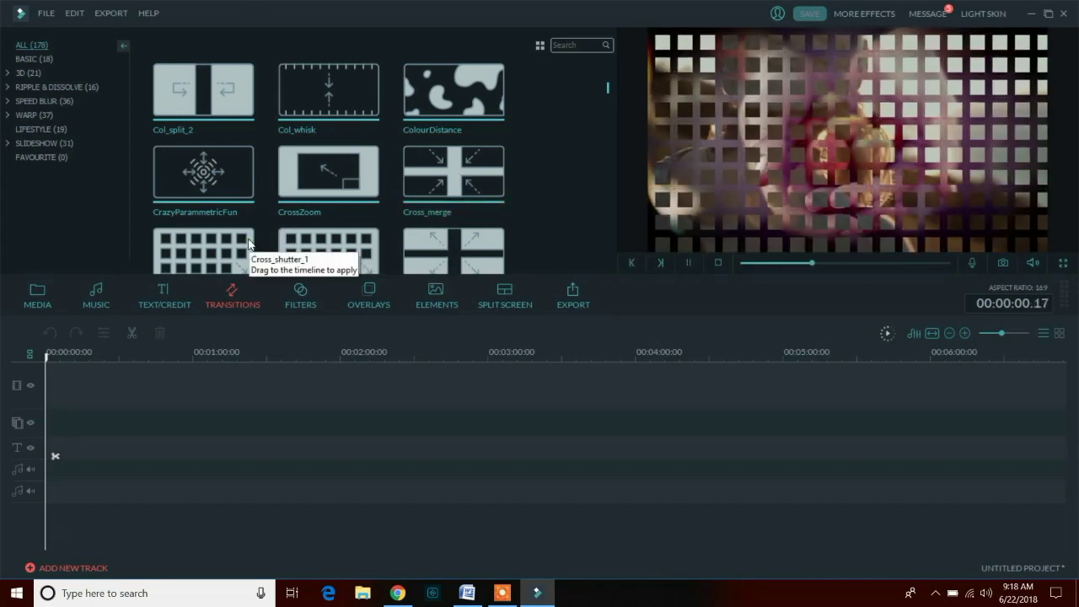
# - Preview the Drop, Morph, MoveRect_1 and MoveRect_2 transitions
pyautogui.scroll(-3, 363, 162)
pyautogui.click(337, 150)
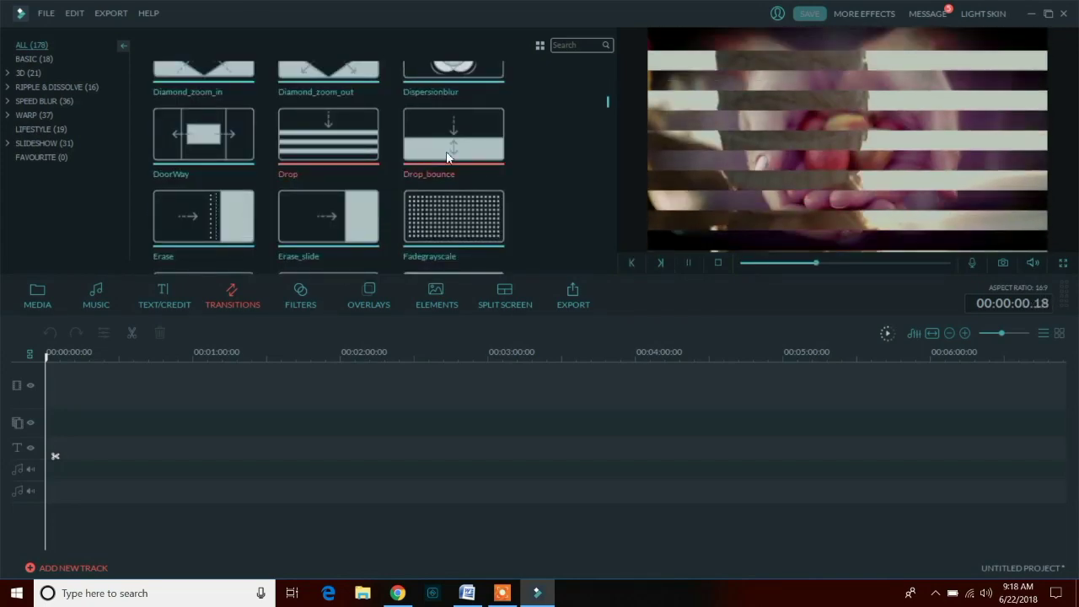
pyautogui.scroll(-5, 449, 156)
pyautogui.click(366, 185)
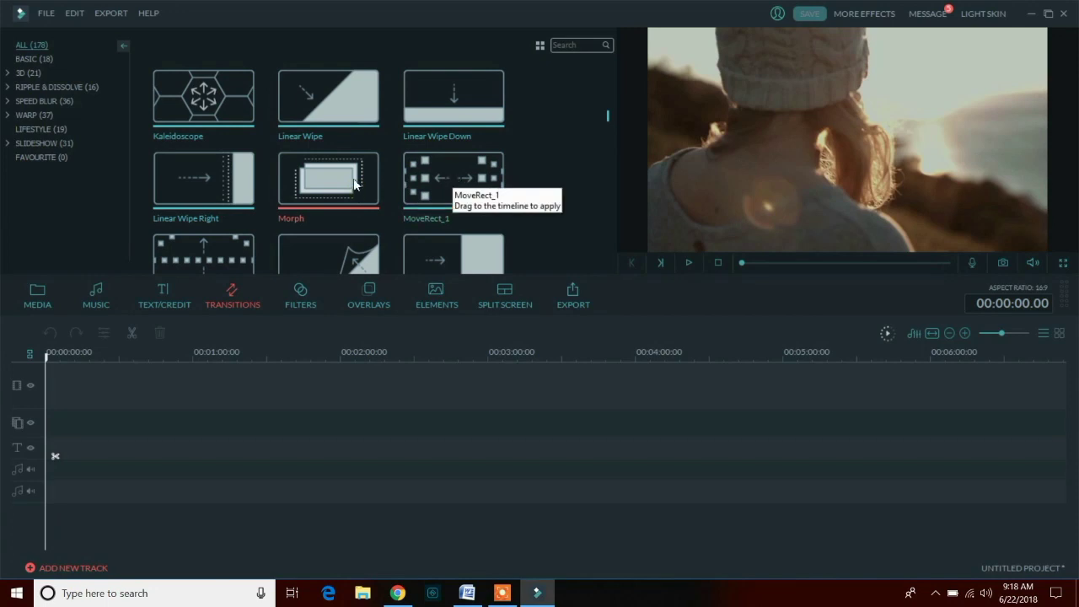
pyautogui.click(434, 177)
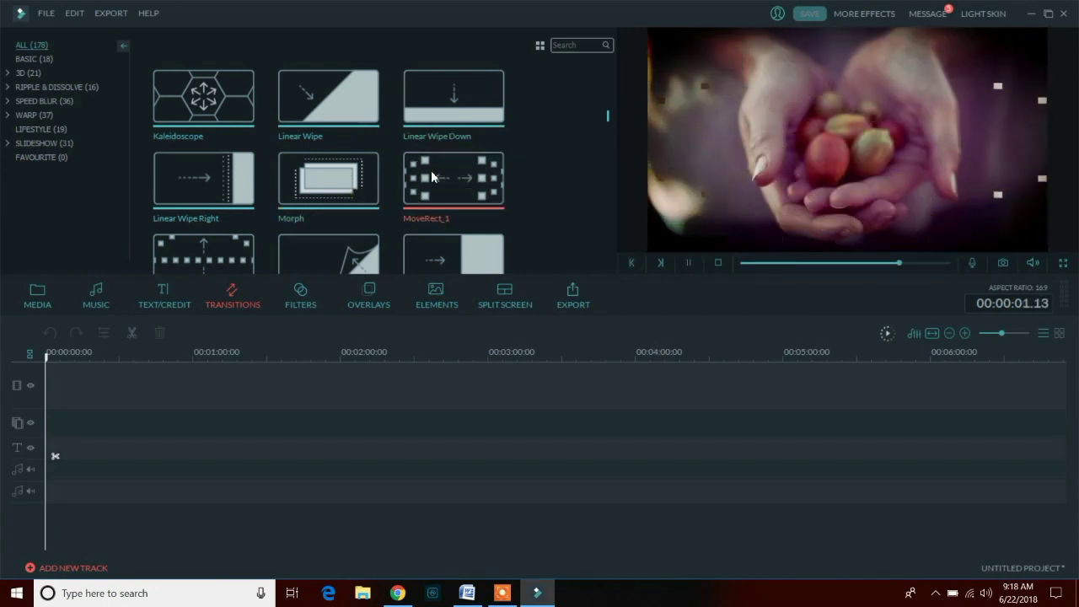
pyautogui.scroll(-2, 338, 198)
pyautogui.click(221, 161)
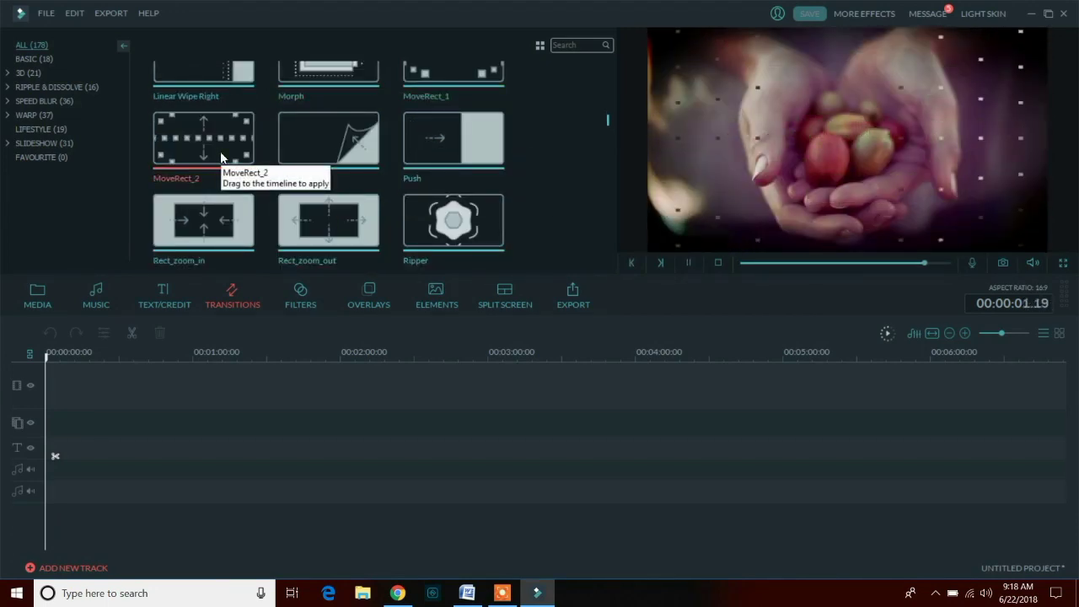
# - Preview the Rise and Bright Lights filters in the filters library
pyautogui.click(302, 296)
pyautogui.moveTo(606, 78); pyautogui.dragTo(585, 98)
pyautogui.click(352, 148)
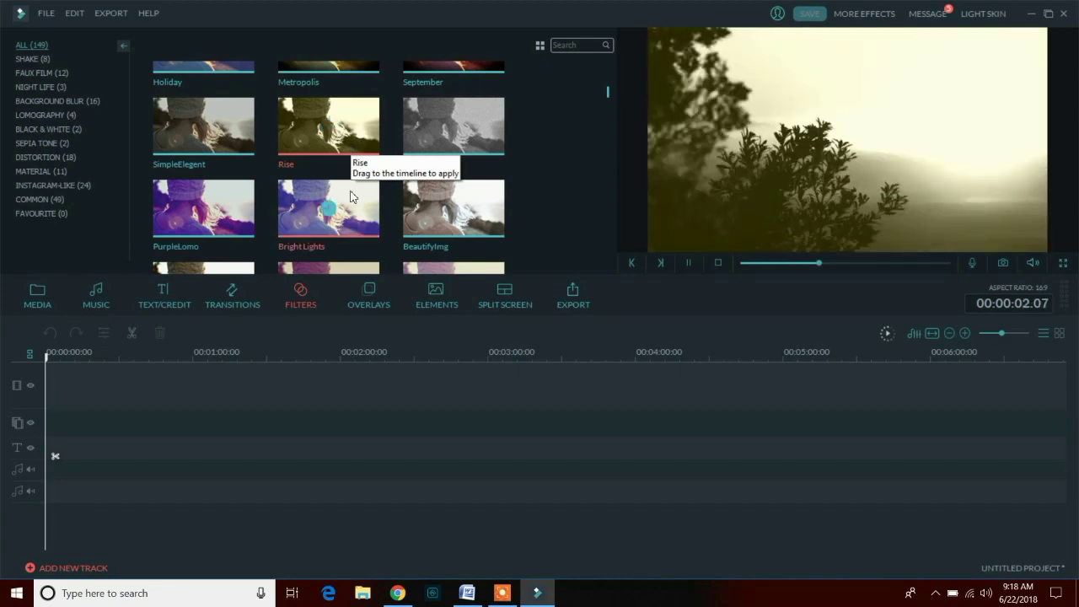
pyautogui.click(351, 209)
# - Download the Silent Film and Film 1 overlays from the overlays library
pyautogui.click(367, 299)
pyautogui.scroll(-10, 360, 174)
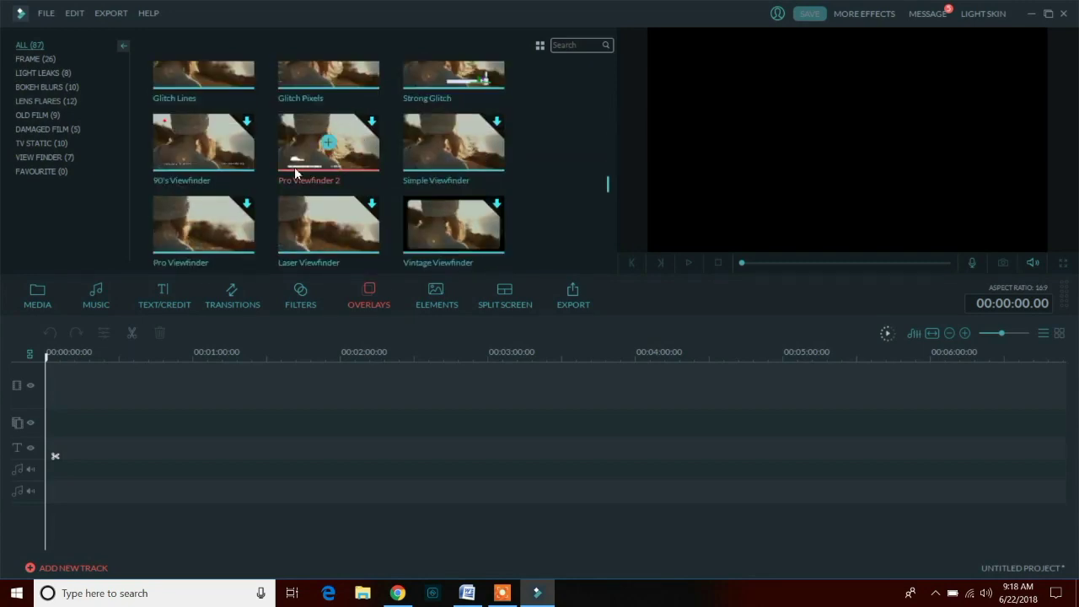
pyautogui.scroll(-10, 295, 167)
pyautogui.scroll(5, 374, 169)
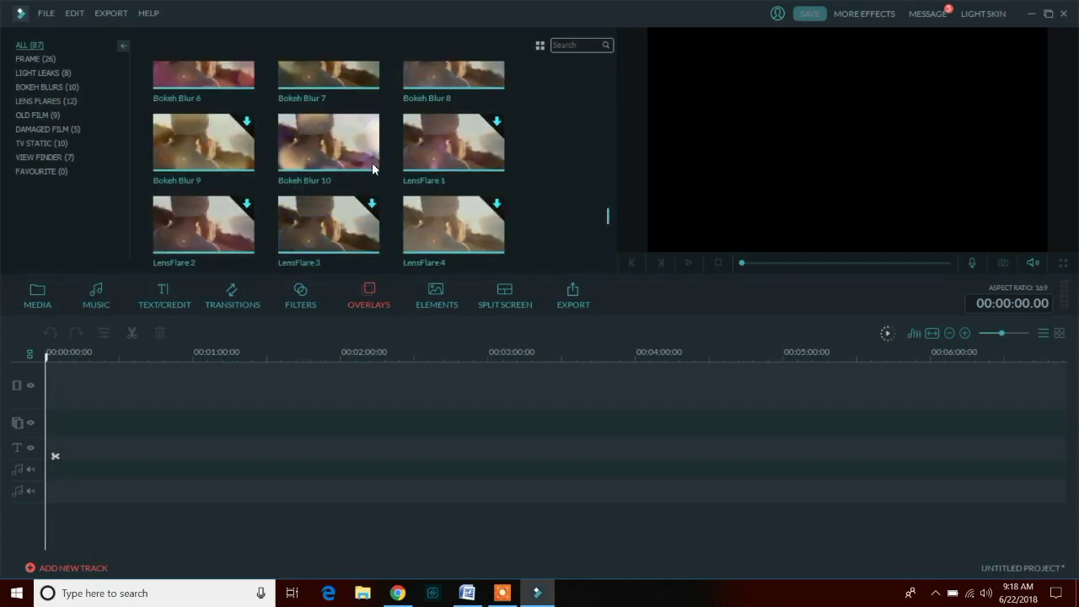
pyautogui.scroll(6, 374, 169)
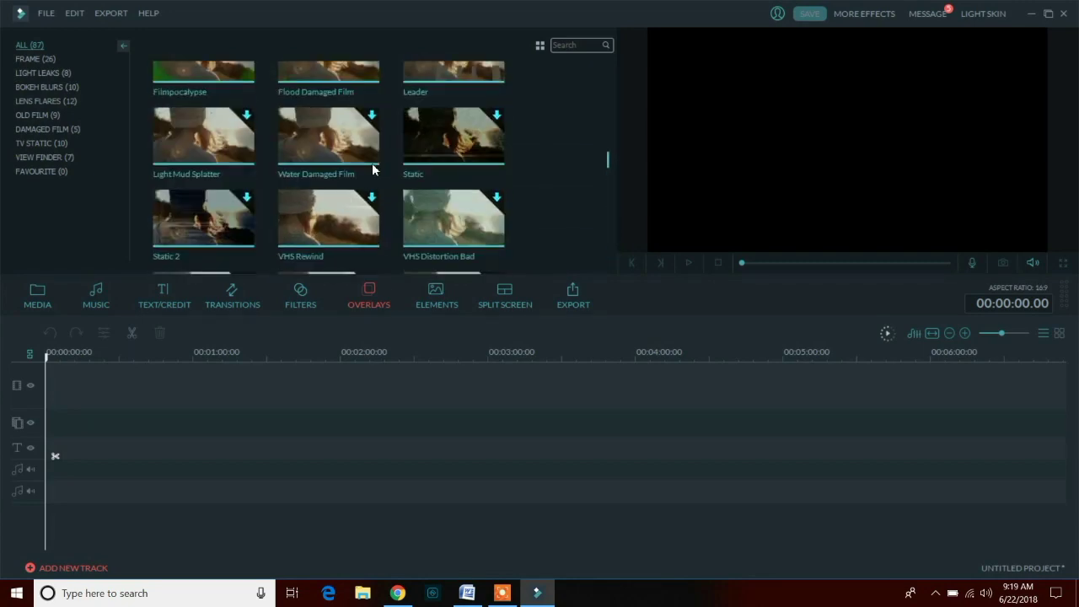
pyautogui.doubleClick(226, 222)
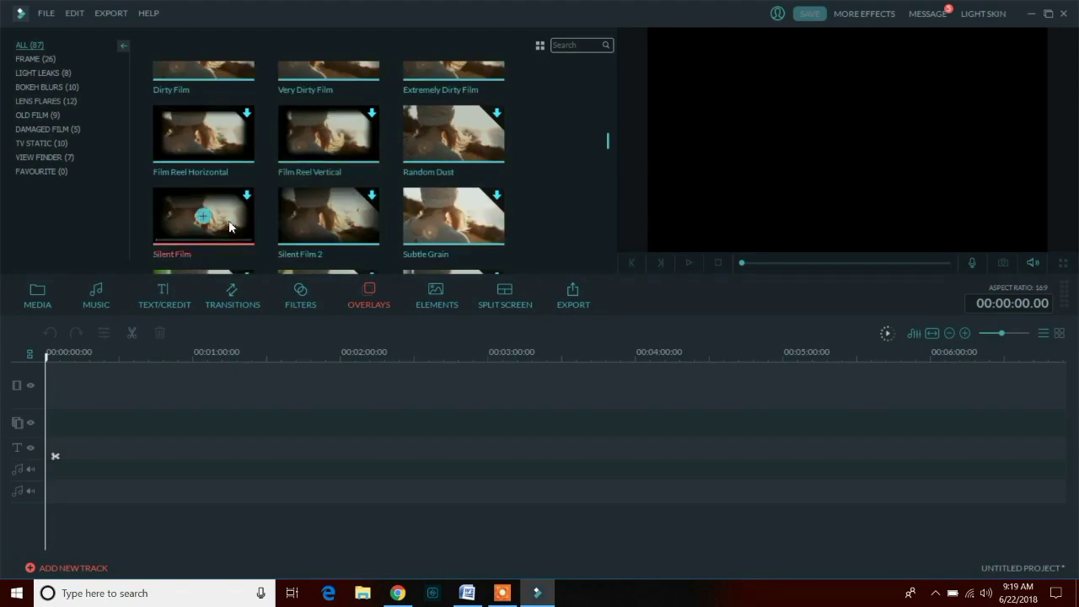
pyautogui.scroll(4, 383, 132)
pyautogui.click(330, 132)
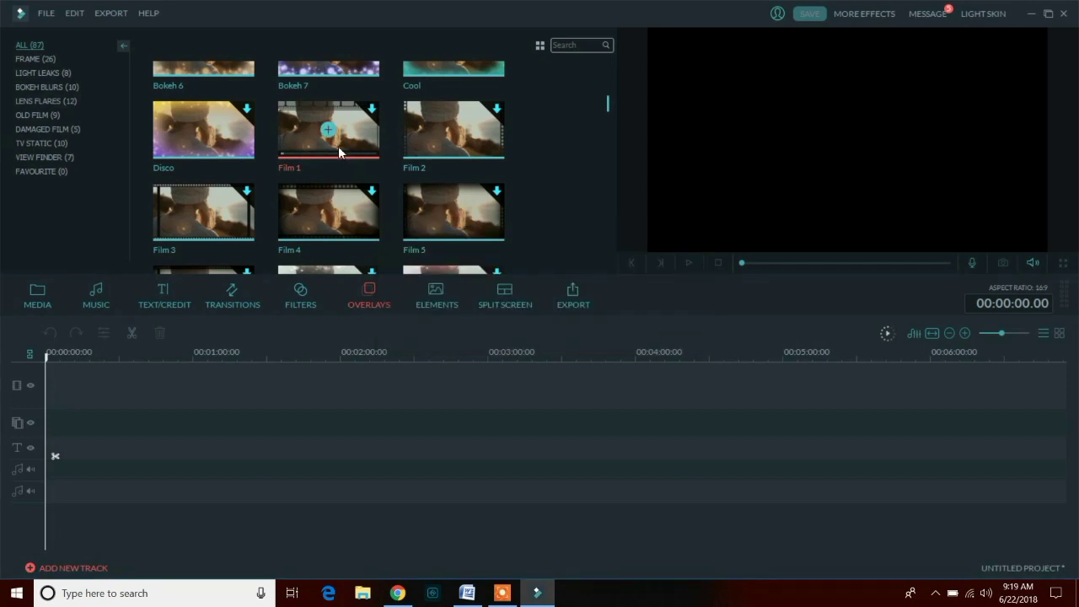
pyautogui.click(427, 302)
pyautogui.click(324, 169)
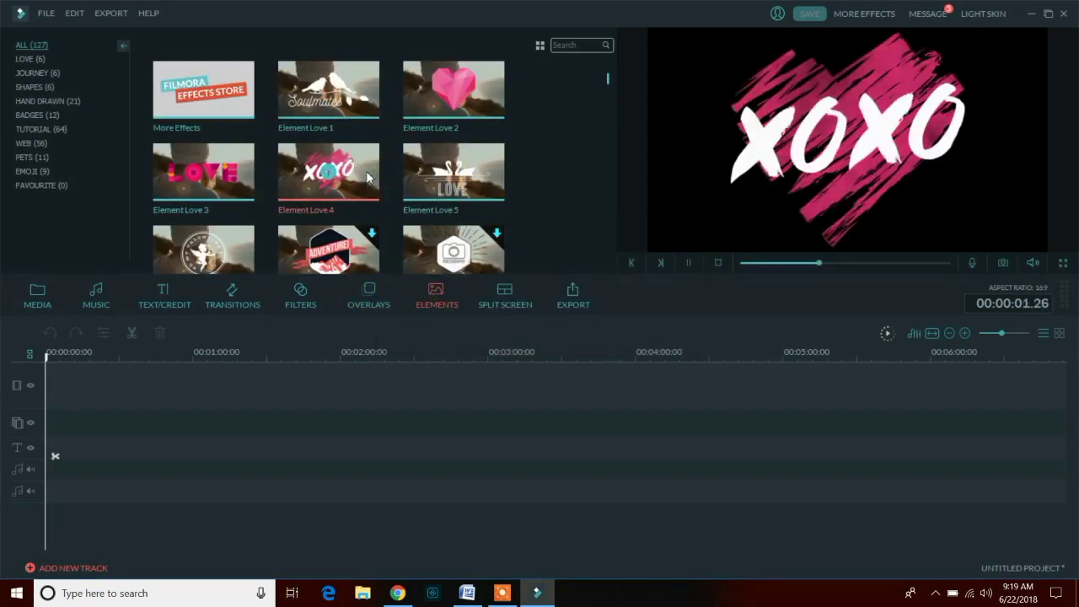
pyautogui.click(203, 172)
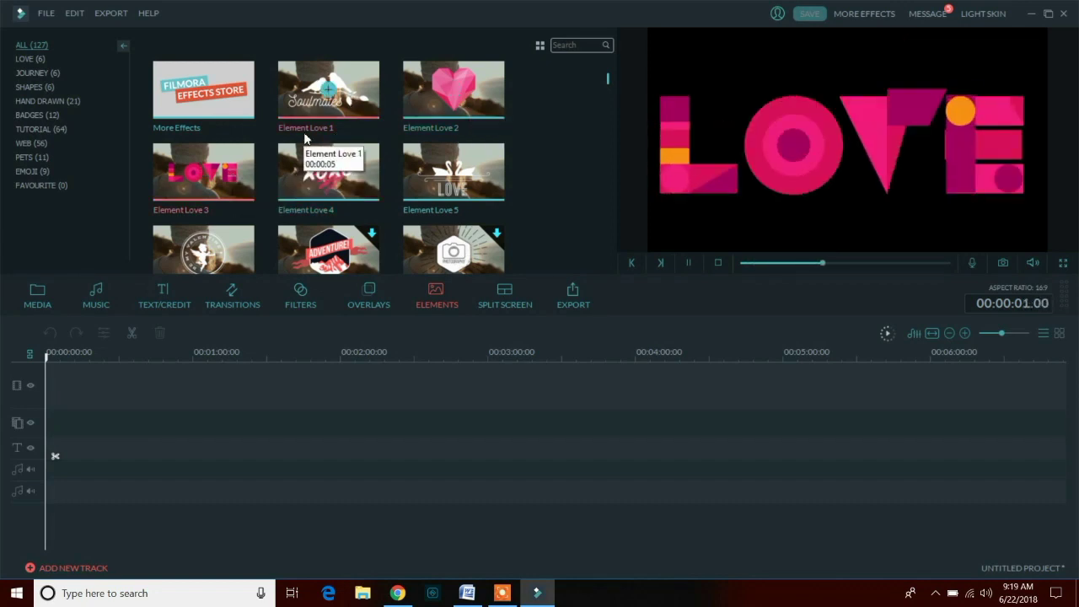
pyautogui.scroll(-10, 416, 172)
pyautogui.scroll(2, 417, 172)
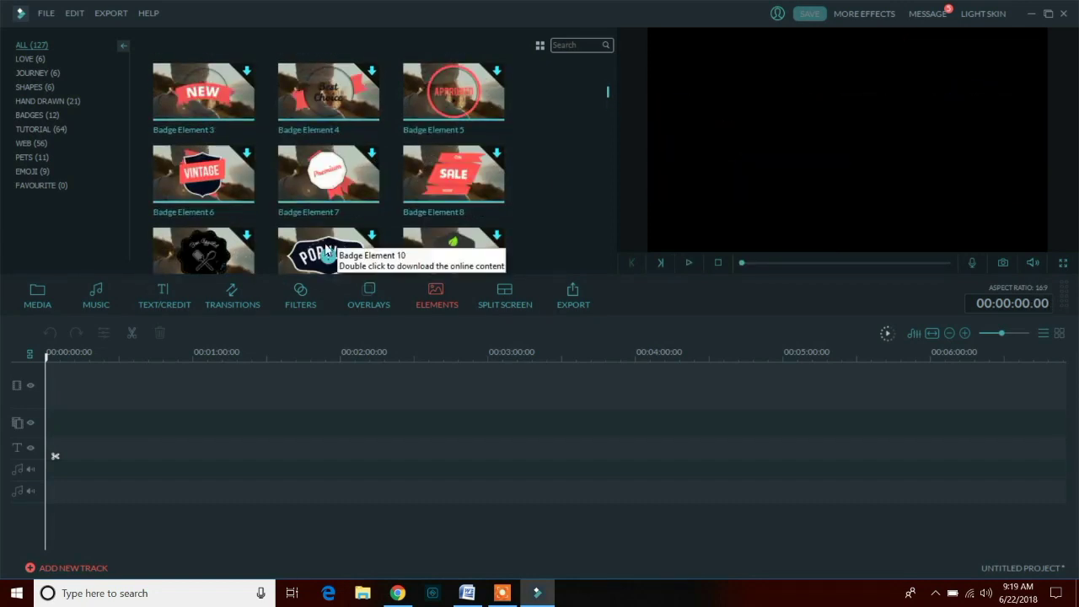
pyautogui.scroll(-6, 333, 226)
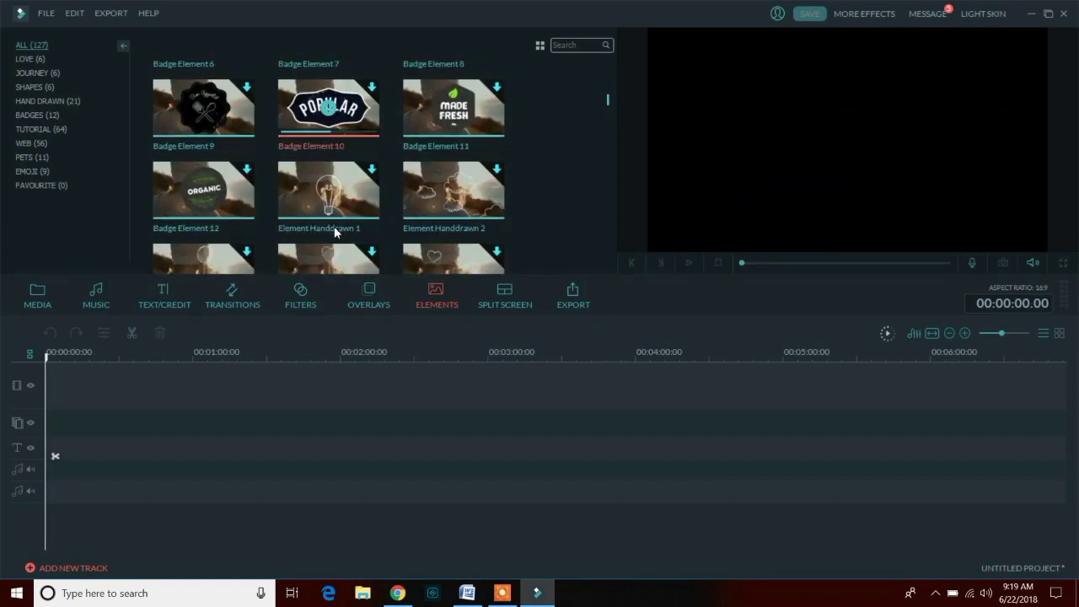
pyautogui.scroll(-5, 352, 188)
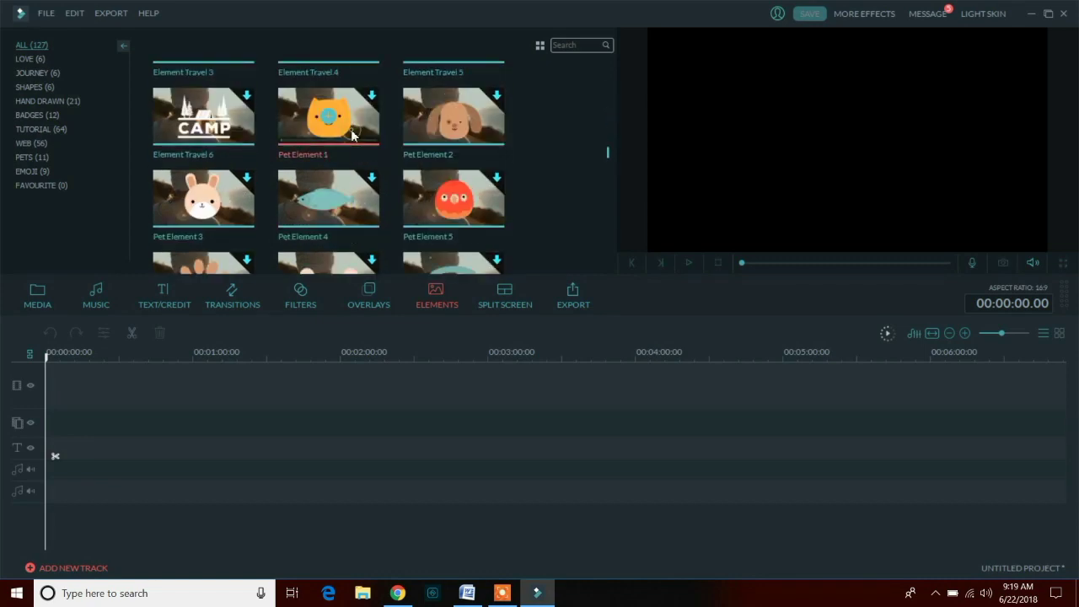
pyautogui.scroll(-10, 363, 167)
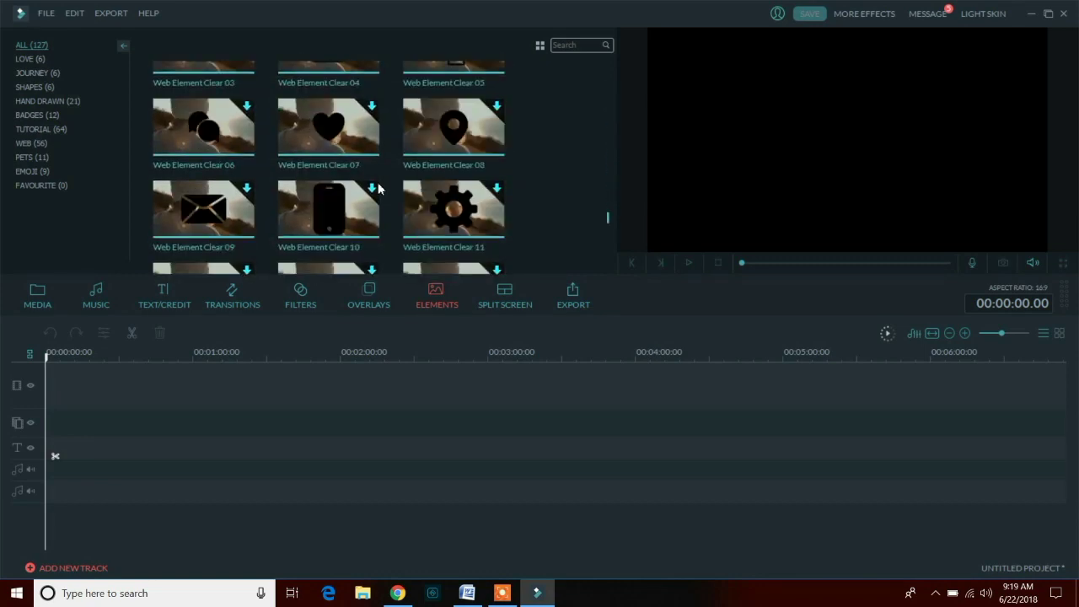
# - Replay Element Love 4, then preview the four-screen, three-panel and diagonal split-screen layouts
pyautogui.scroll(20, 377, 185)
pyautogui.click(333, 194)
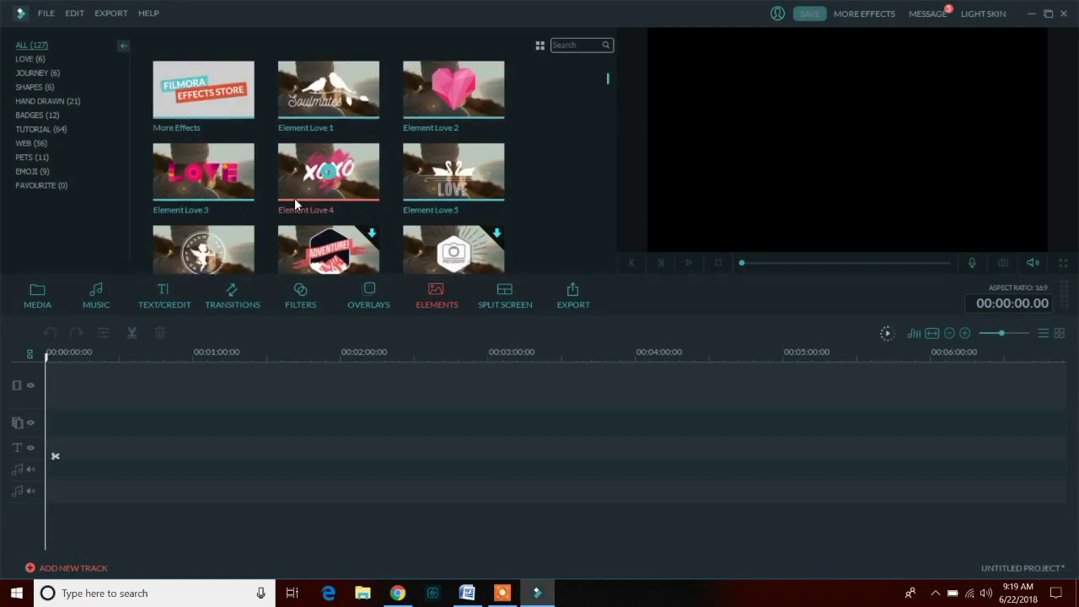
pyautogui.click(495, 300)
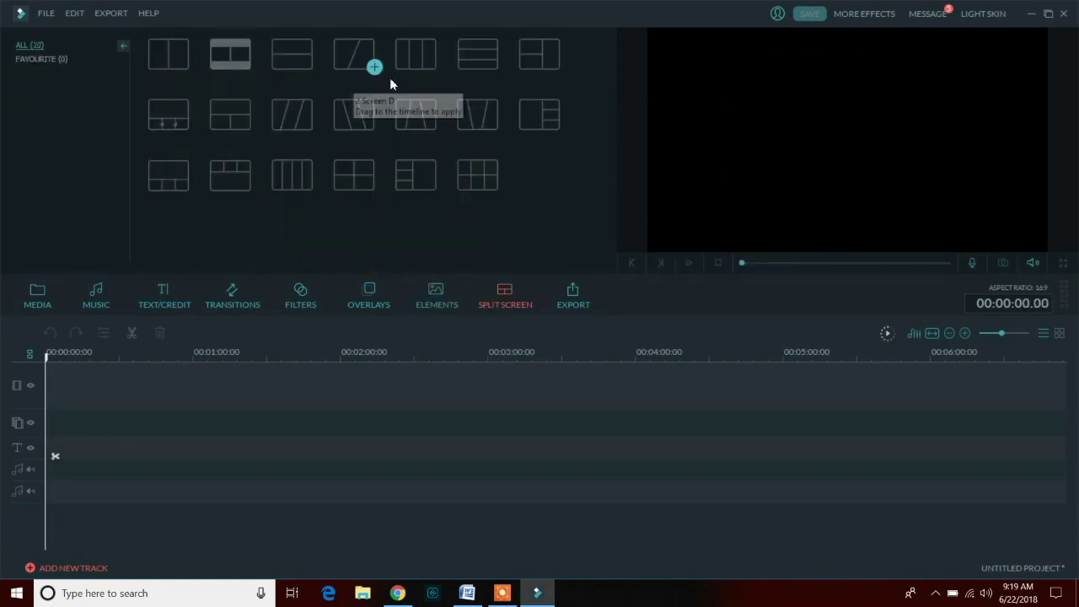
pyautogui.click(414, 173)
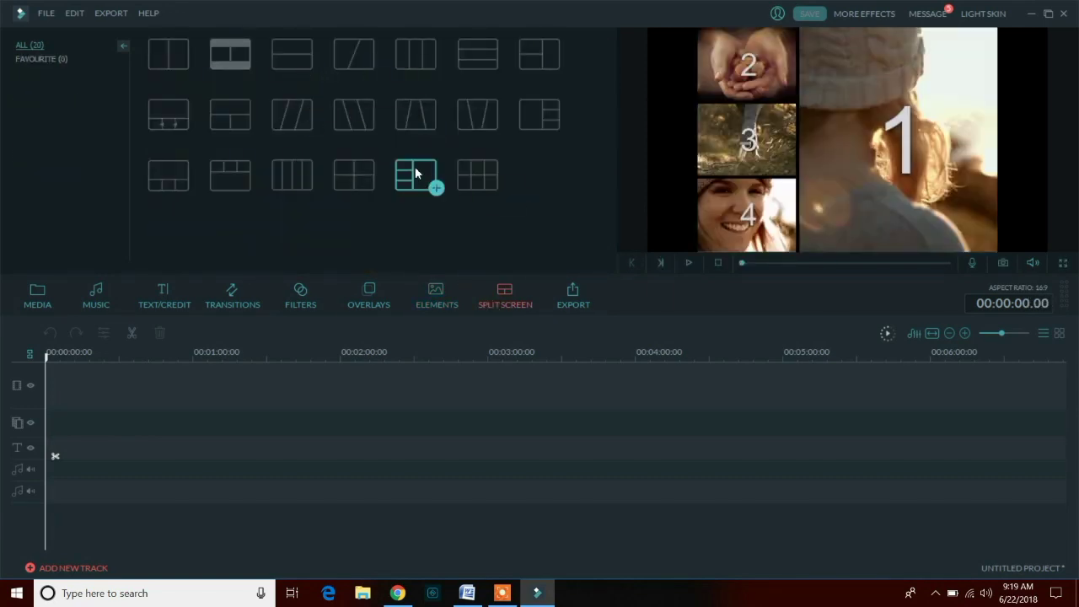
pyautogui.click(478, 120)
pyautogui.click(364, 60)
# - Add the top-and-bottom split layout, then undo it so the timeline is empty
pyautogui.click(310, 66)
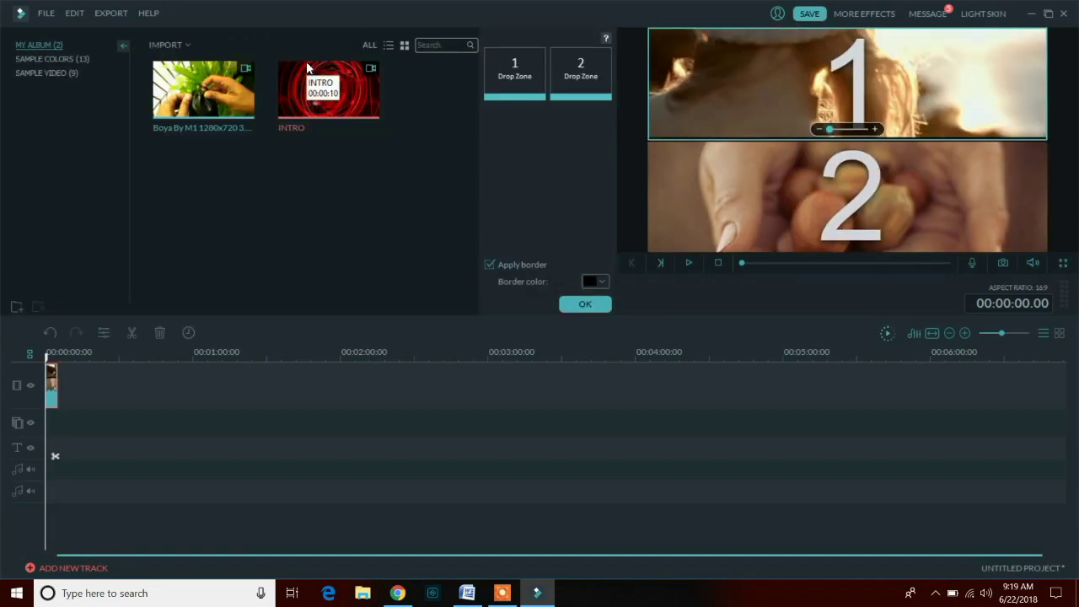
pyautogui.click(584, 305)
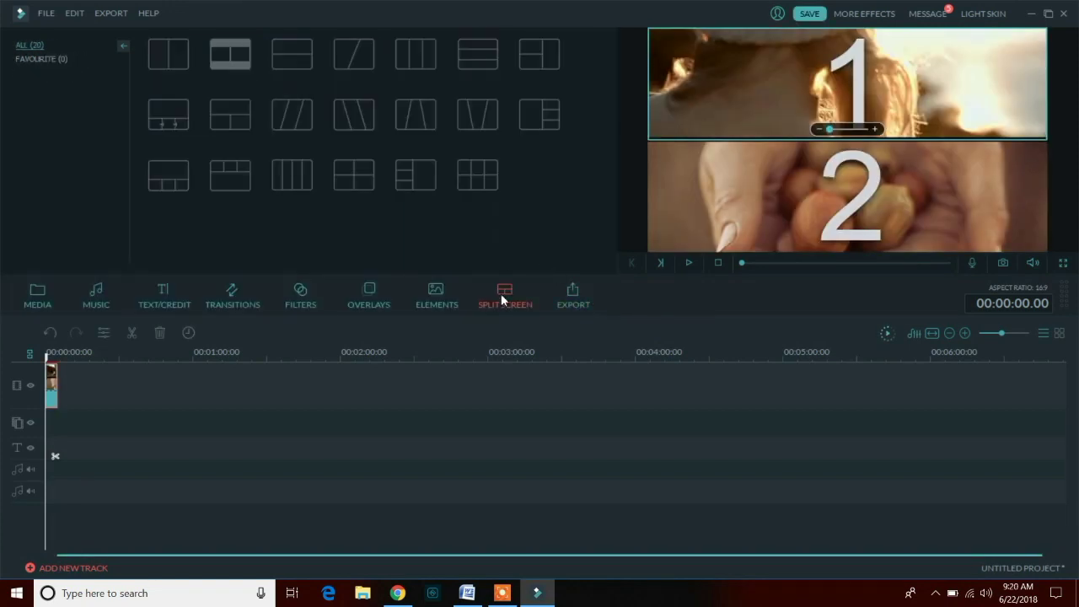
pyautogui.hotkey('ctrl', 'z')
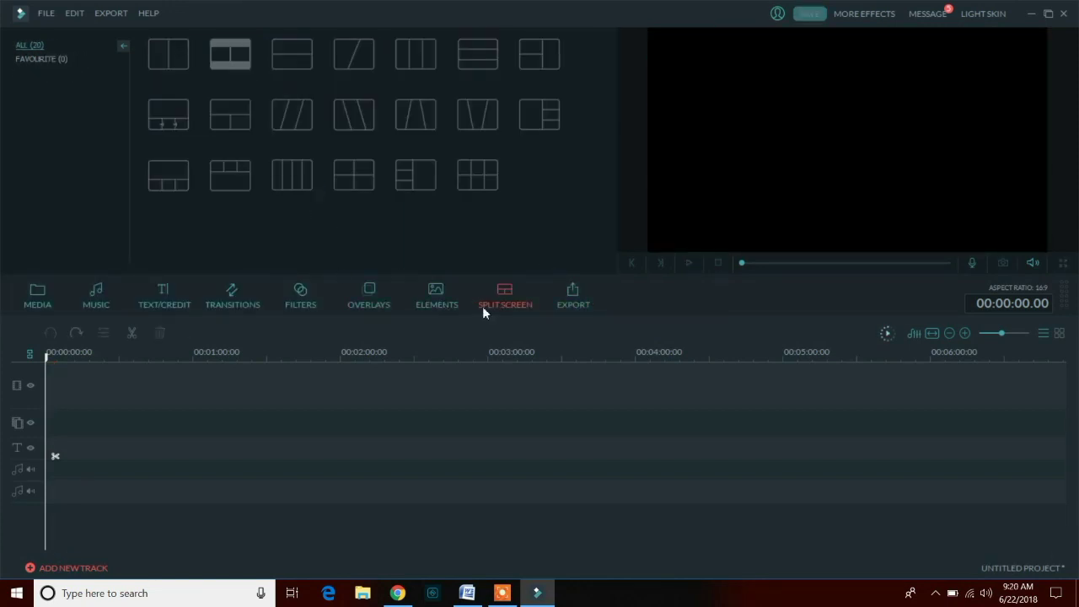
pyautogui.click(95, 296)
pyautogui.click(37, 295)
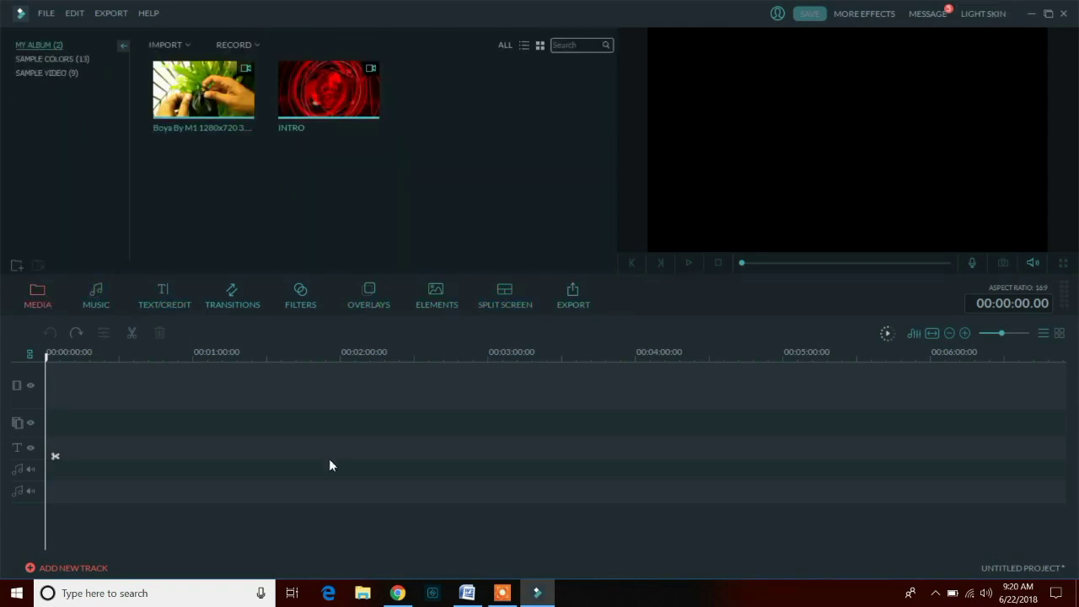
pyautogui.click(978, 15)
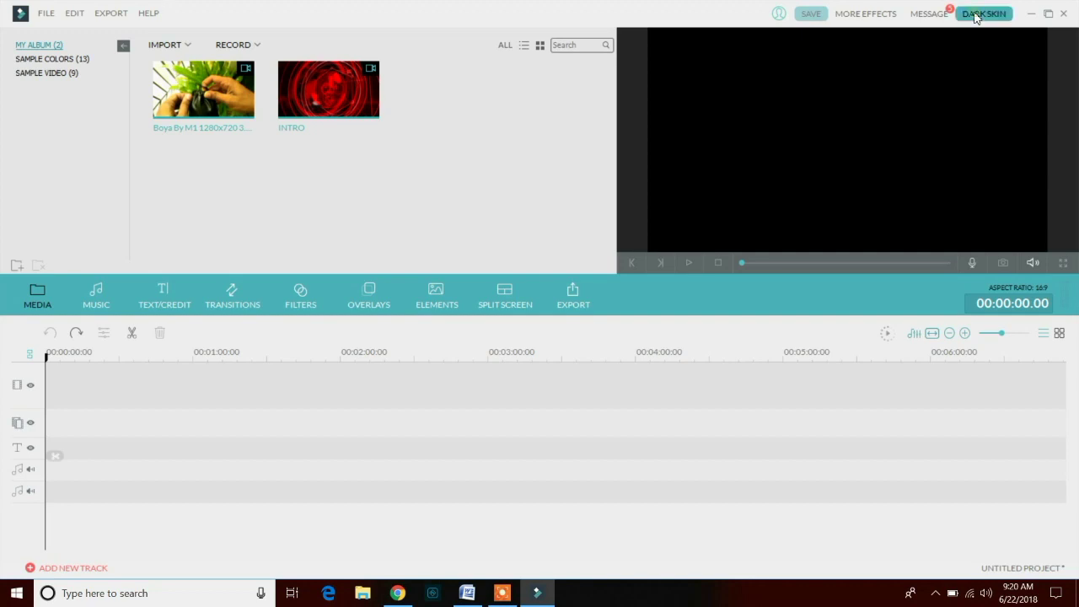
pyautogui.click(976, 15)
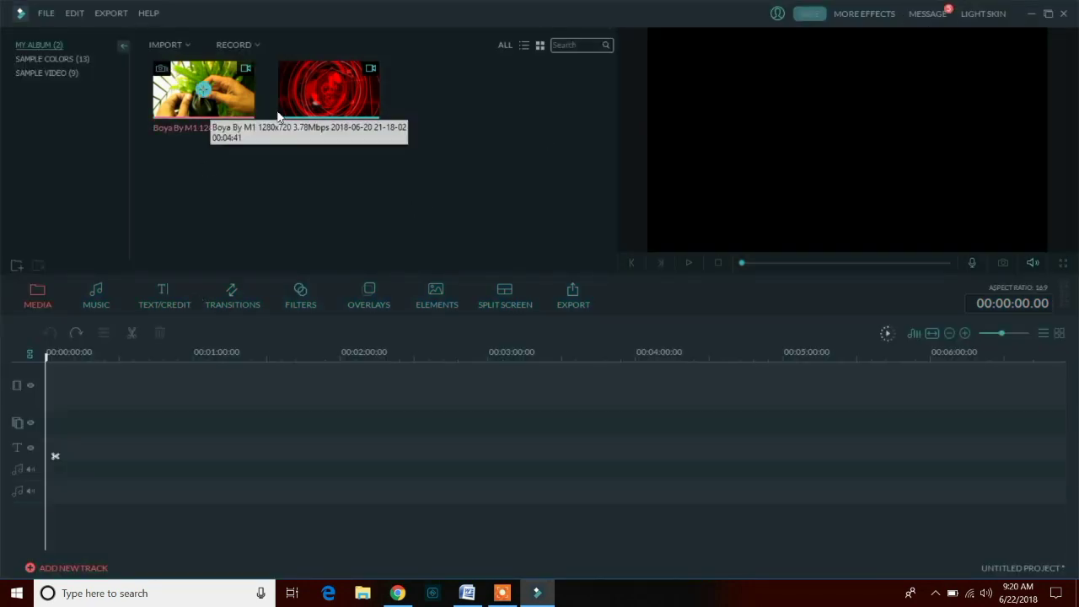
# - Add INTRO to the timeline, append the Boya clip after it, and play from the start
pyautogui.click(328, 90)
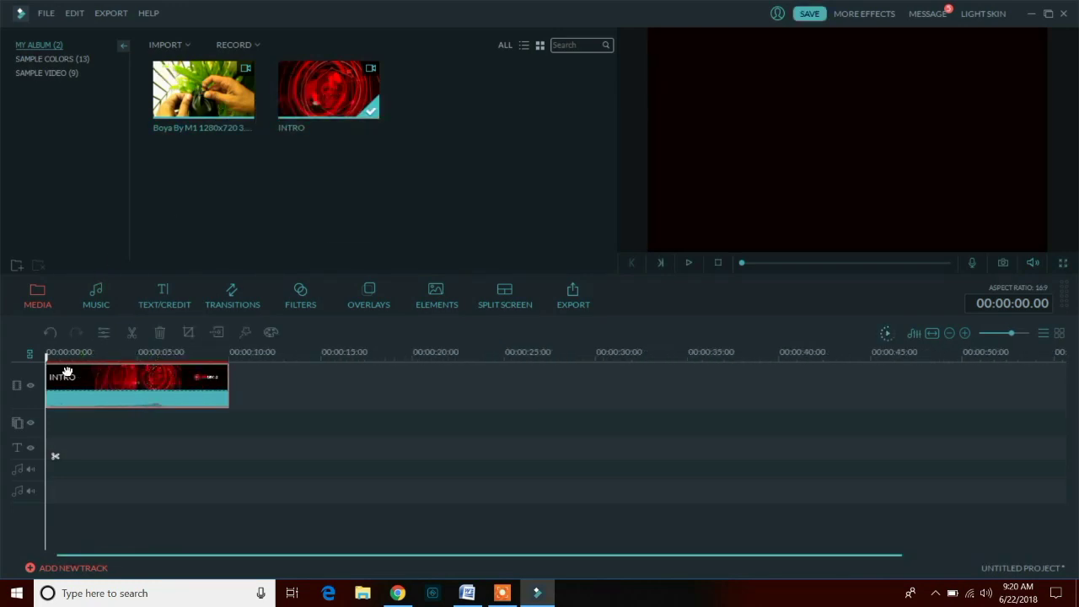
pyautogui.moveTo(49, 362); pyautogui.dragTo(244, 364)
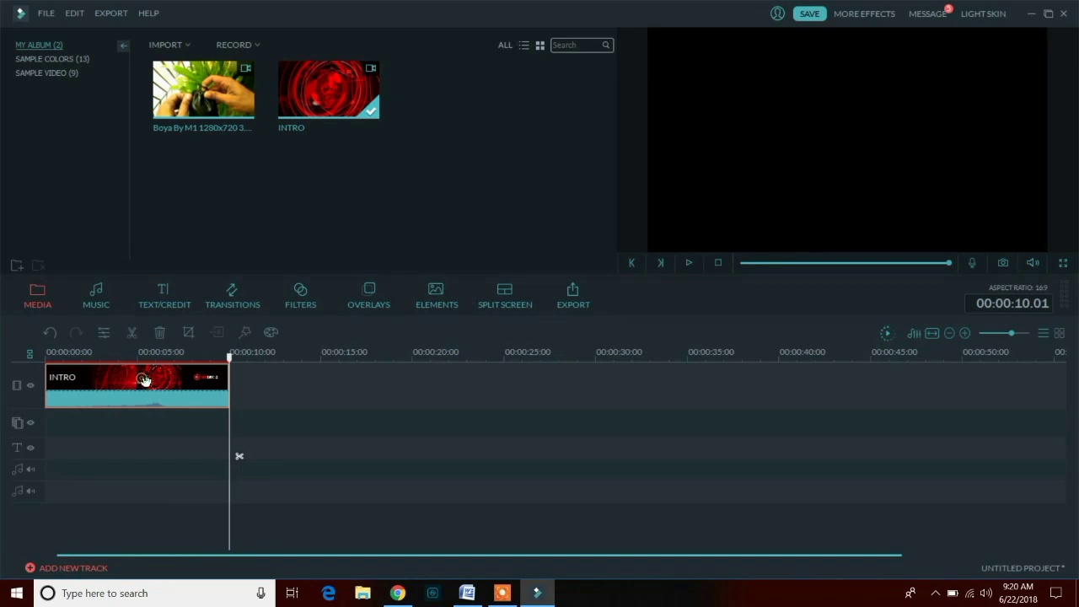
pyautogui.click(205, 98)
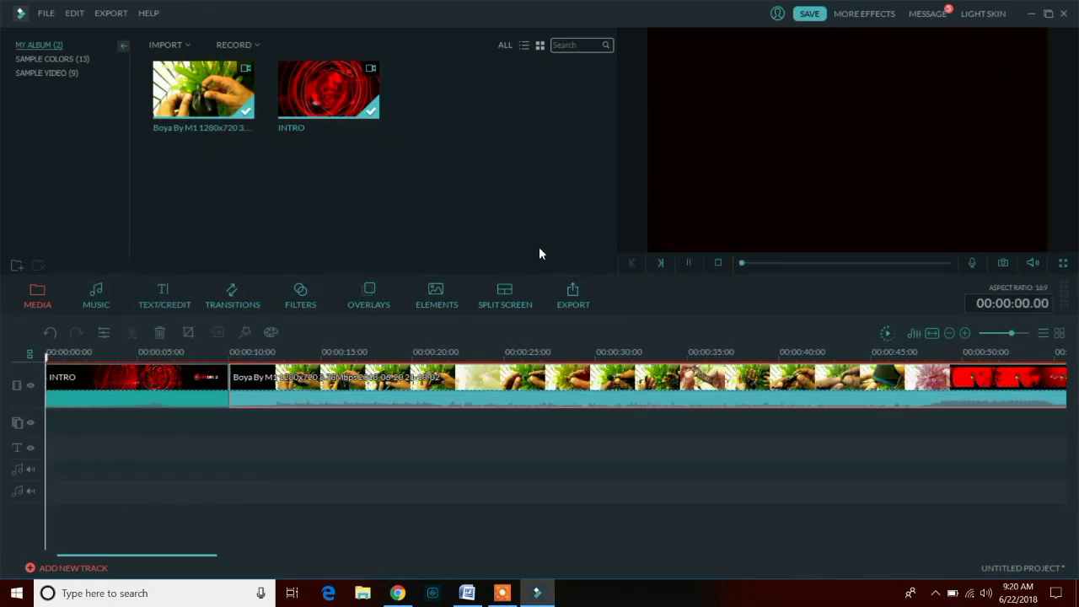
pyautogui.click(689, 262)
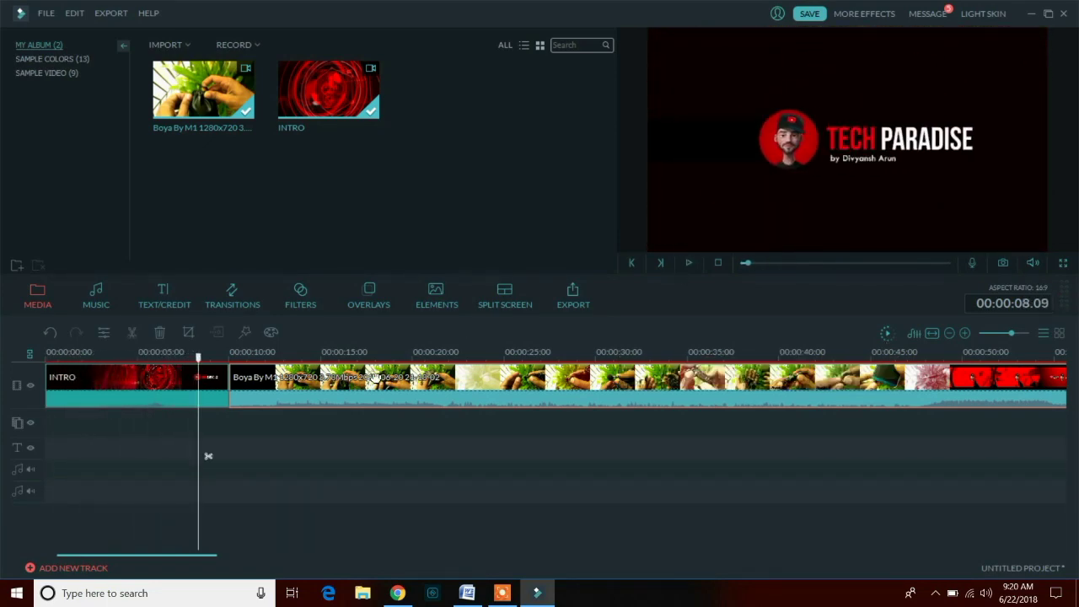
# - Split the Boya clip at about 14 seconds and delete the piece right after INTRO
pyautogui.moveTo(231, 364); pyautogui.dragTo(311, 364)
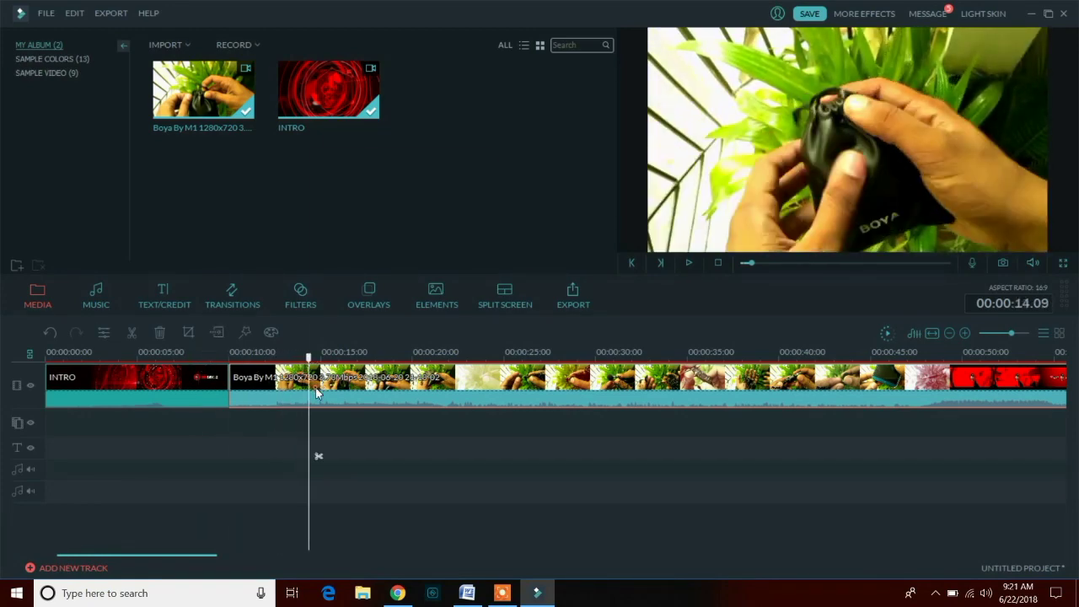
pyautogui.rightClick(318, 393)
pyautogui.click(373, 279)
pyautogui.click(295, 394)
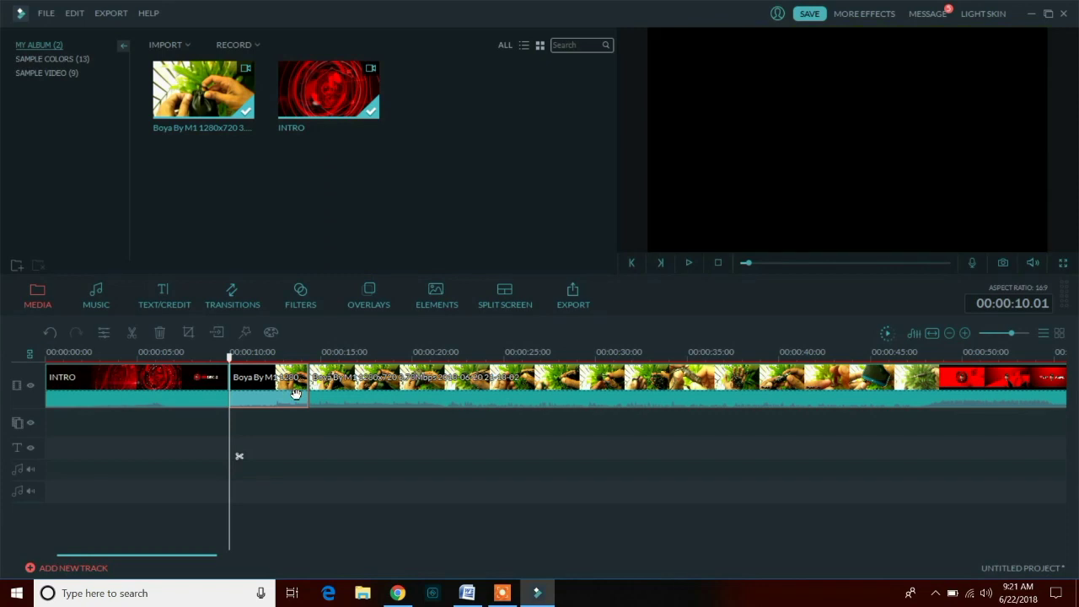
pyautogui.rightClick(295, 394)
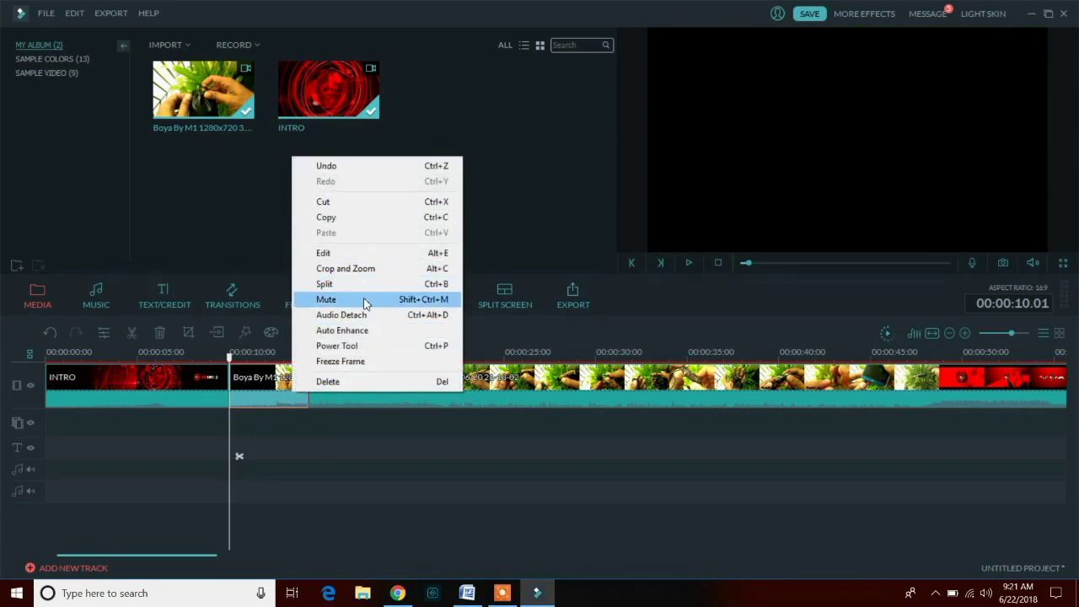
pyautogui.click(342, 378)
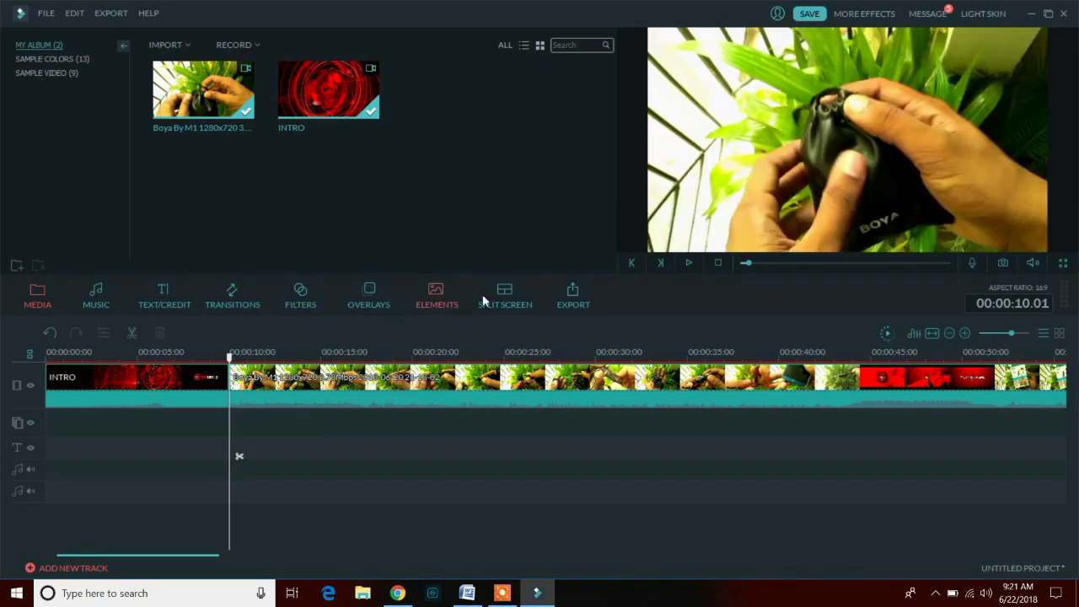
# - Undo the deletion, move the playhead back to about 10 seconds, and redo the delete
pyautogui.hotkey('ctrl', 'z')
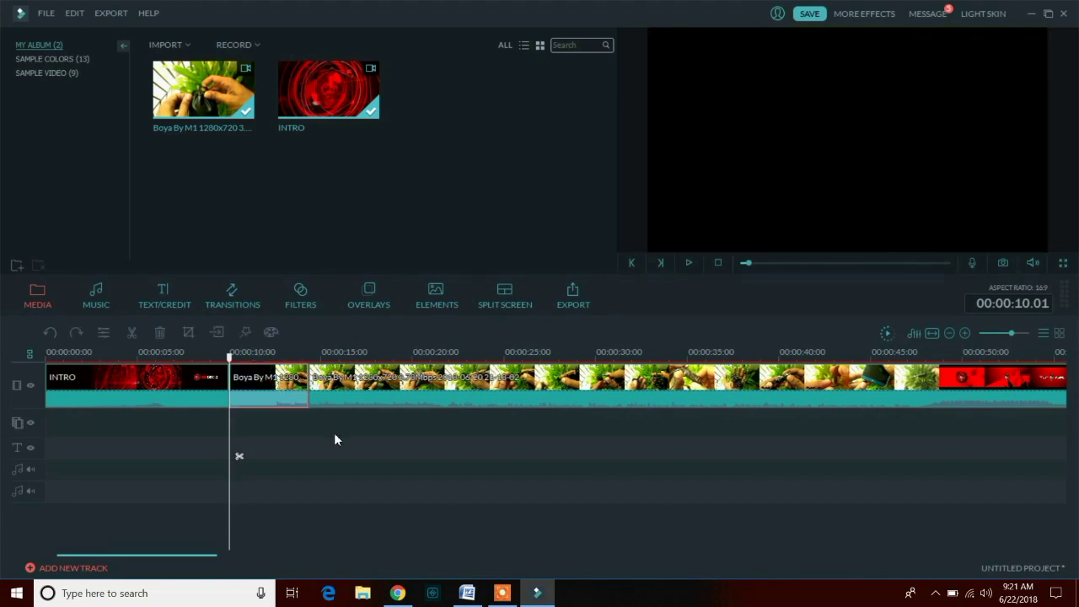
pyautogui.moveTo(307, 359); pyautogui.dragTo(237, 364)
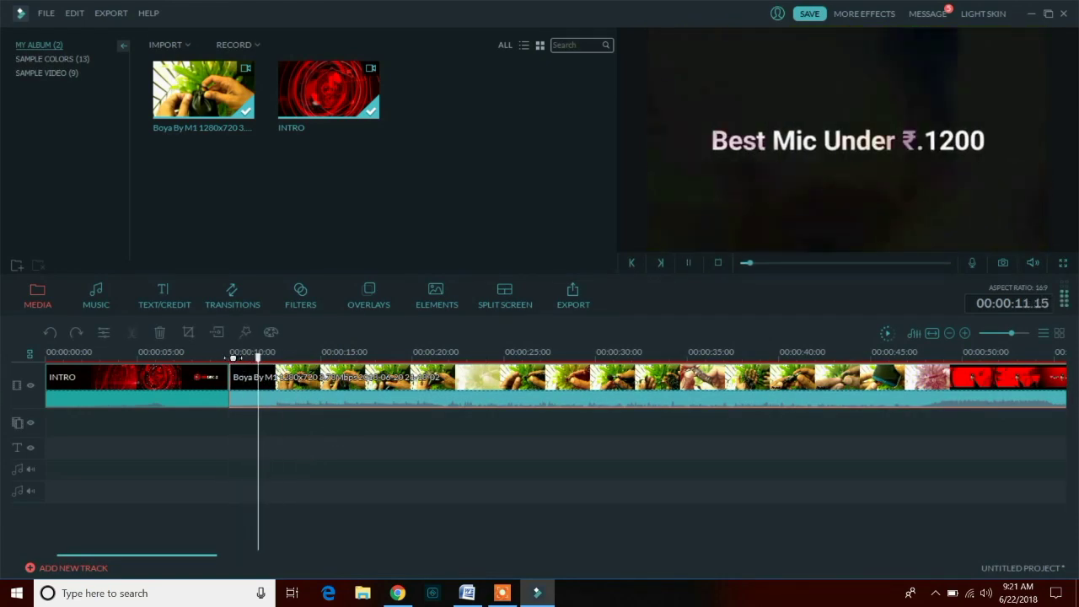
pyautogui.hotkey('ctrl', 'y')
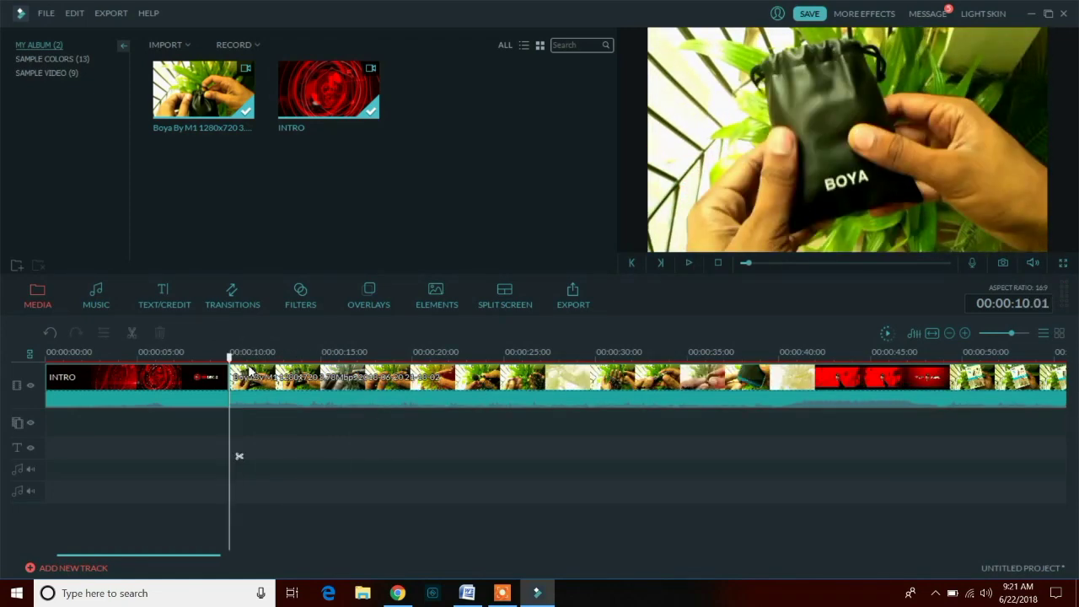
# - Add the MoveRect_2 transition and move the INTRO clip to the start of the video track
pyautogui.click(244, 297)
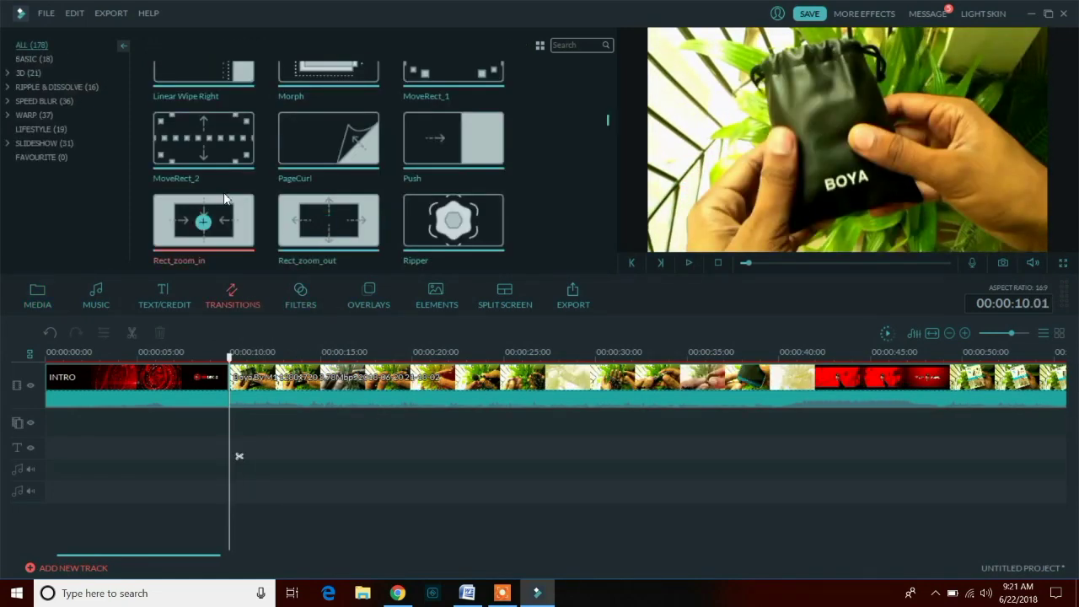
pyautogui.click(204, 141)
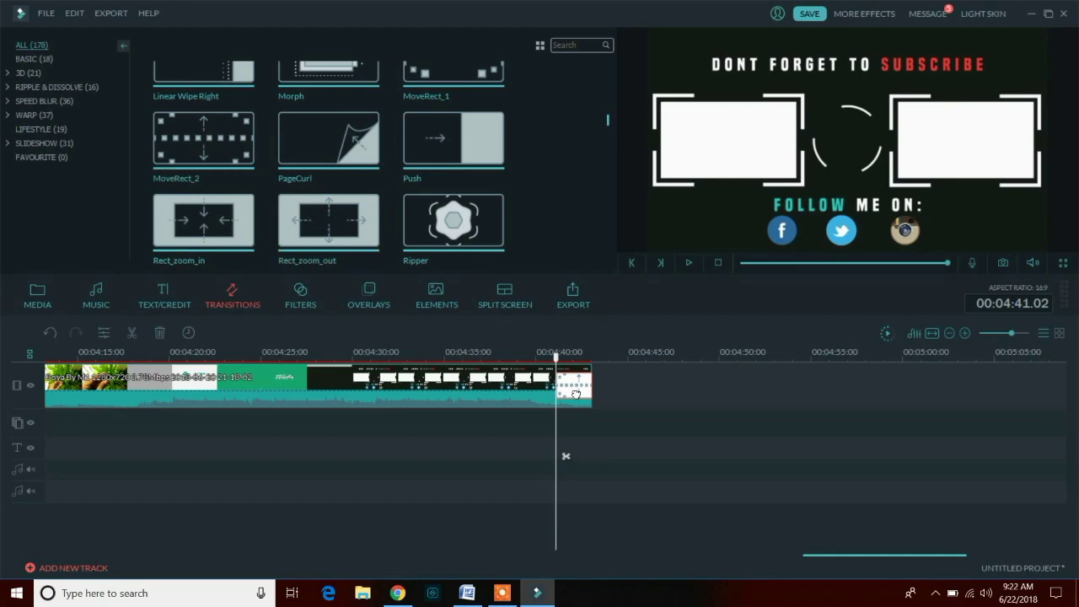
pyautogui.moveTo(193, 384); pyautogui.dragTo(112, 392)
pyautogui.moveTo(214, 386); pyautogui.dragTo(202, 456)
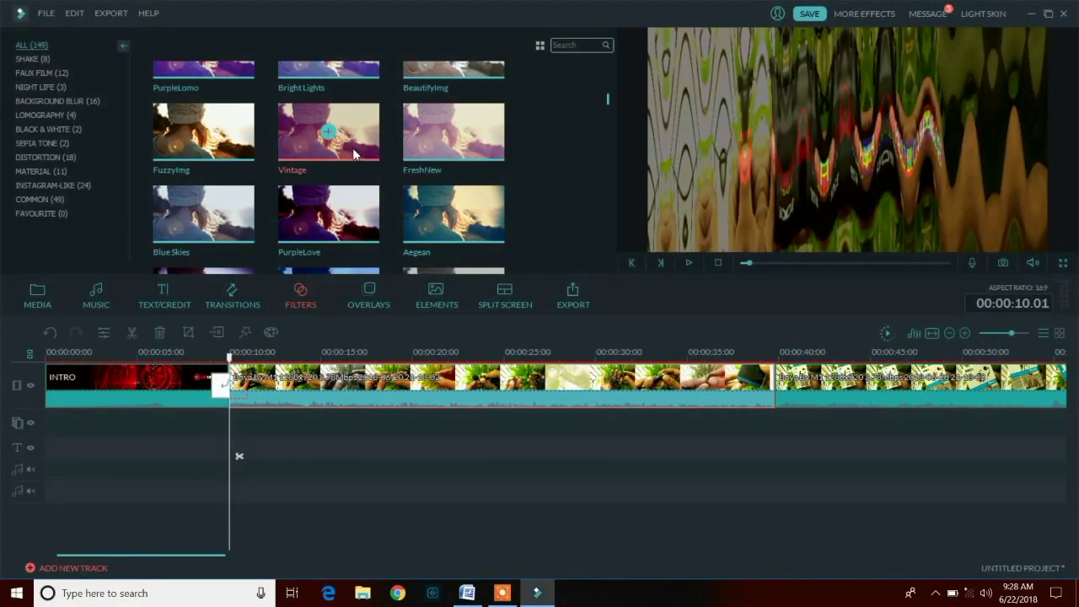
# - Preview the Vintage, black-and-white, Metropolis, September and Holiday filters on the footage
pyautogui.click(353, 147)
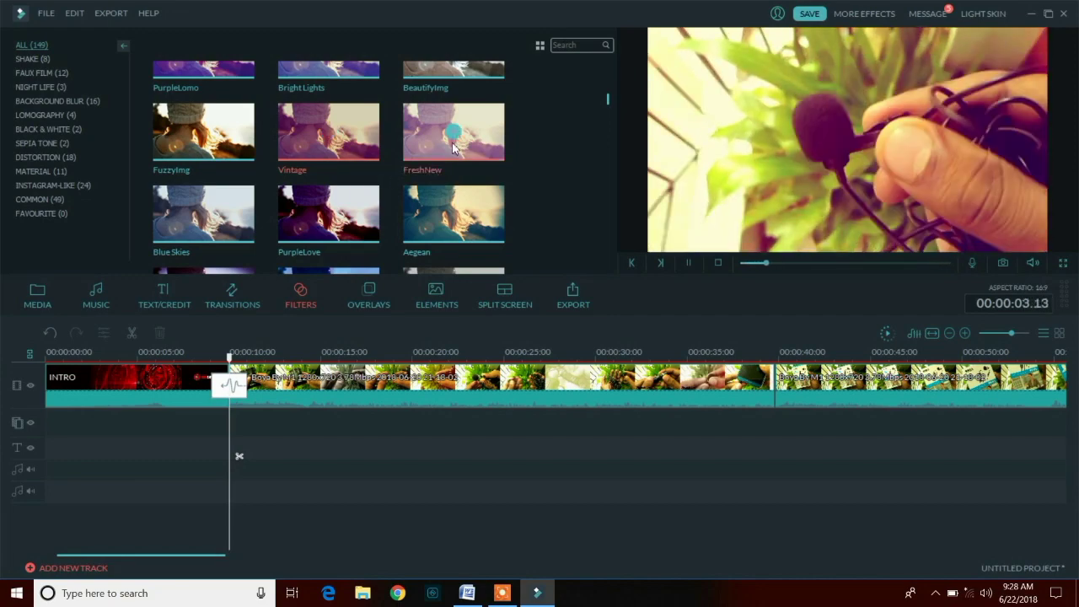
pyautogui.scroll(-3, 442, 191)
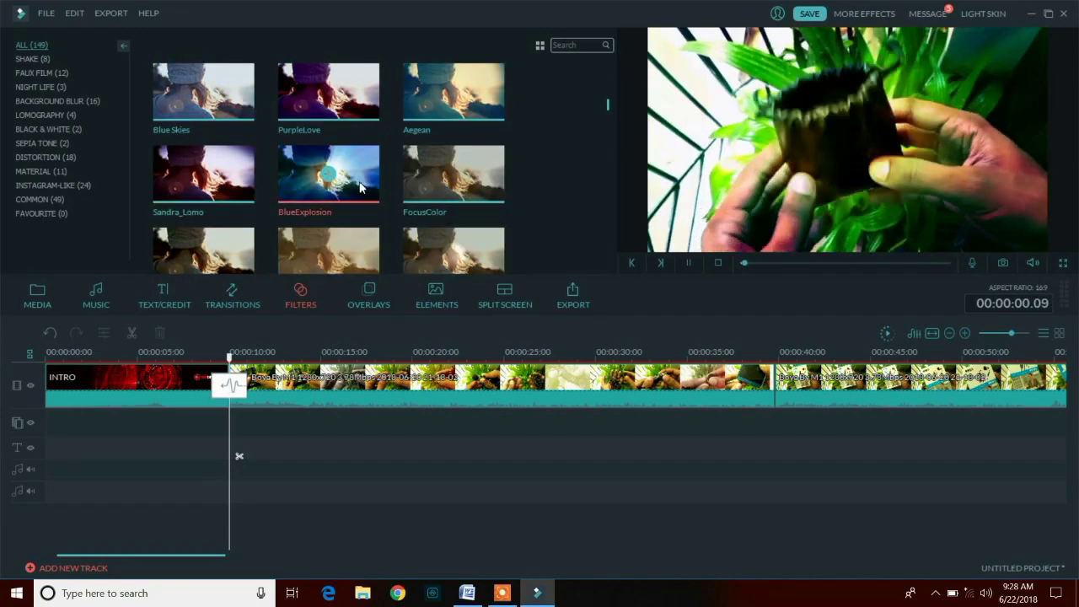
pyautogui.click(246, 183)
pyautogui.click(299, 175)
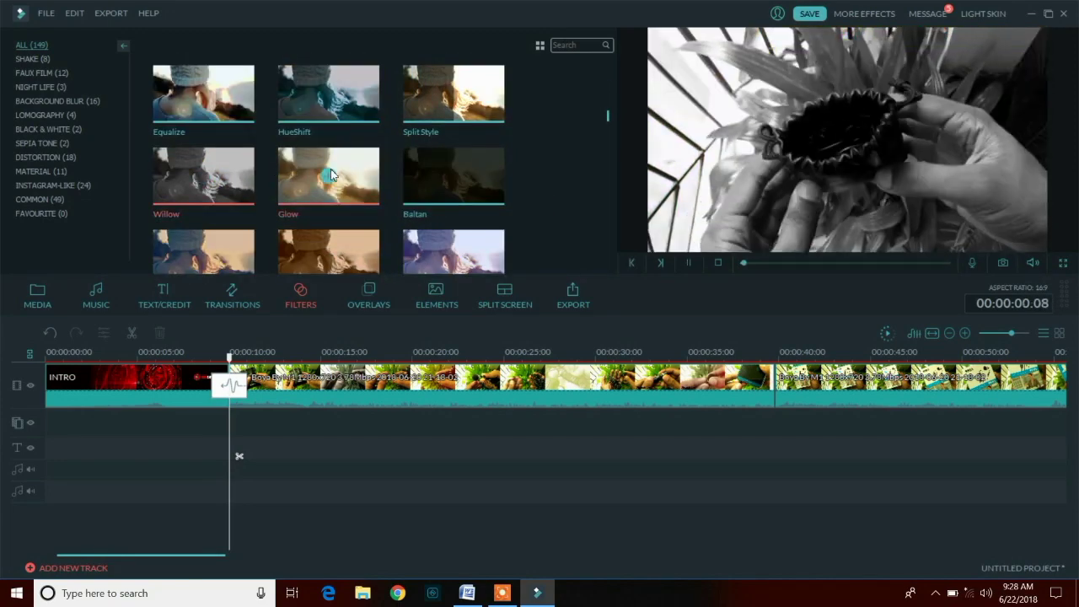
pyautogui.scroll(5, 299, 175)
pyautogui.scroll(-5, 352, 164)
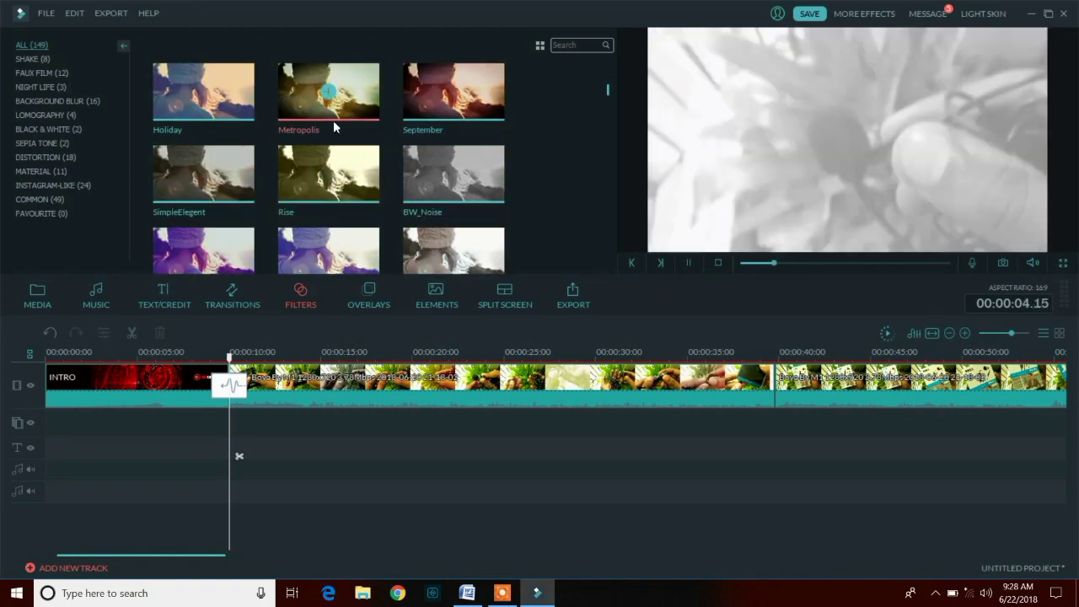
pyautogui.click(333, 118)
pyautogui.click(422, 101)
pyautogui.click(205, 91)
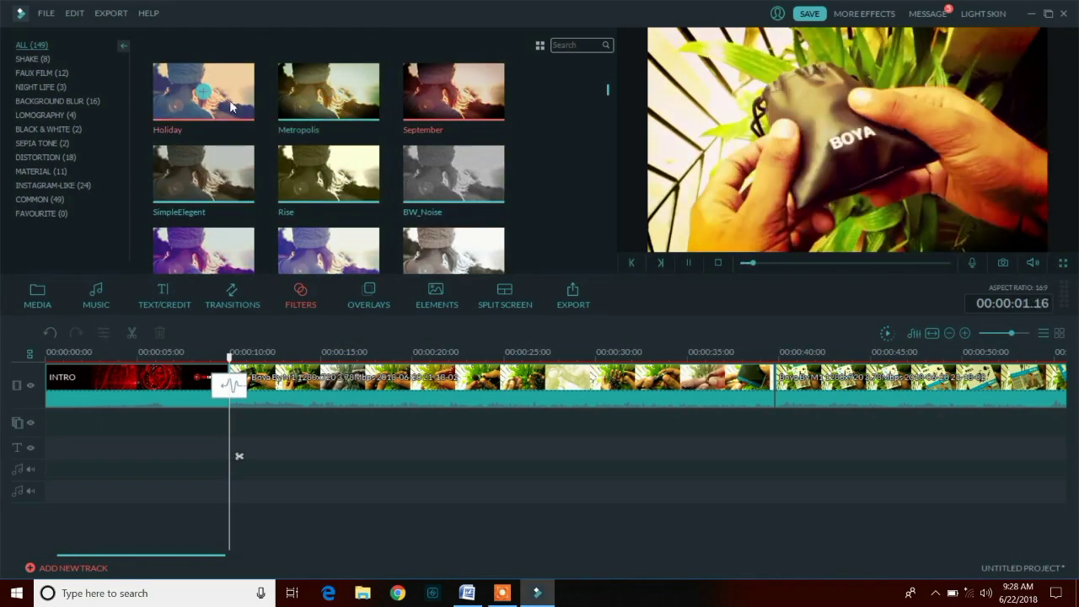
# - Add the September filter at the playhead, lengthen it, and play back to check it
pyautogui.click(453, 92)
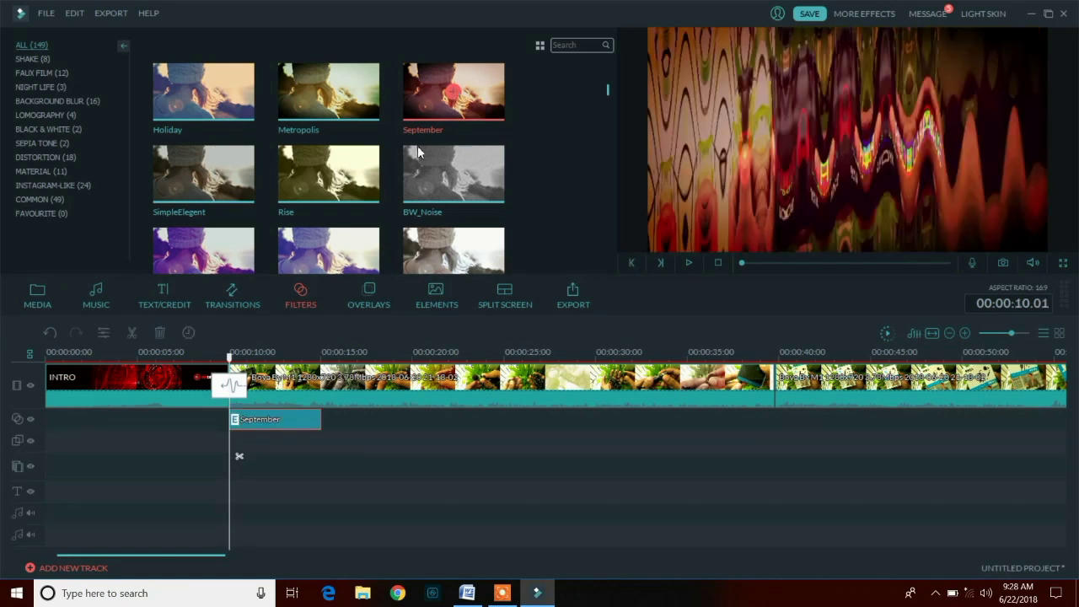
pyautogui.moveTo(320, 419); pyautogui.dragTo(454, 419)
pyautogui.moveTo(453, 357); pyautogui.dragTo(213, 358)
pyautogui.press('space')
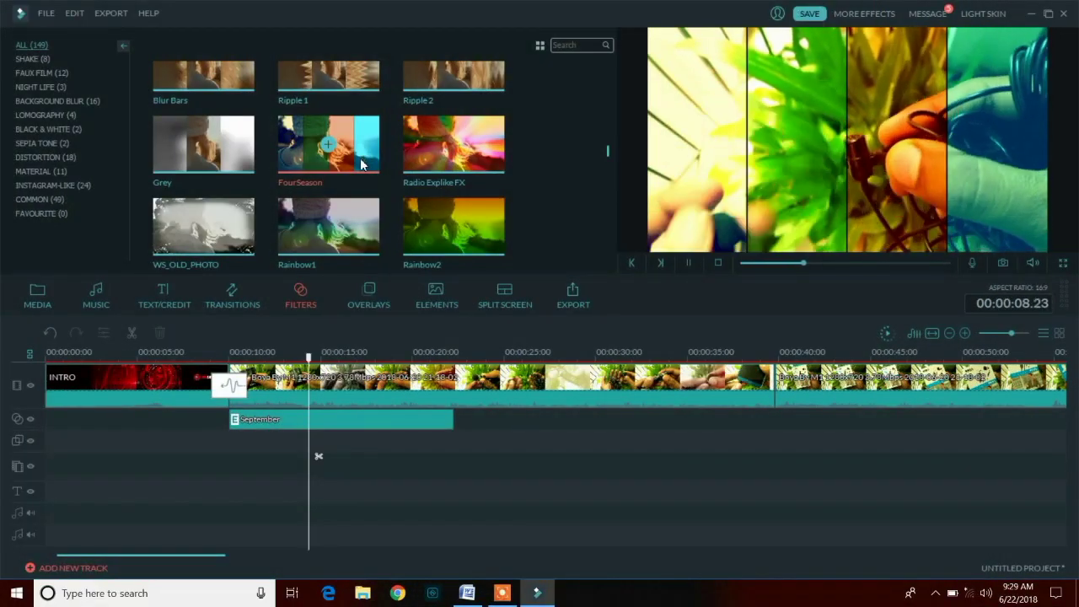
# - Preview VignetteRadius and Fisheye, then shorten the September filter to end near 14 seconds
pyautogui.scroll(-5, 227, 138)
pyautogui.click(226, 135)
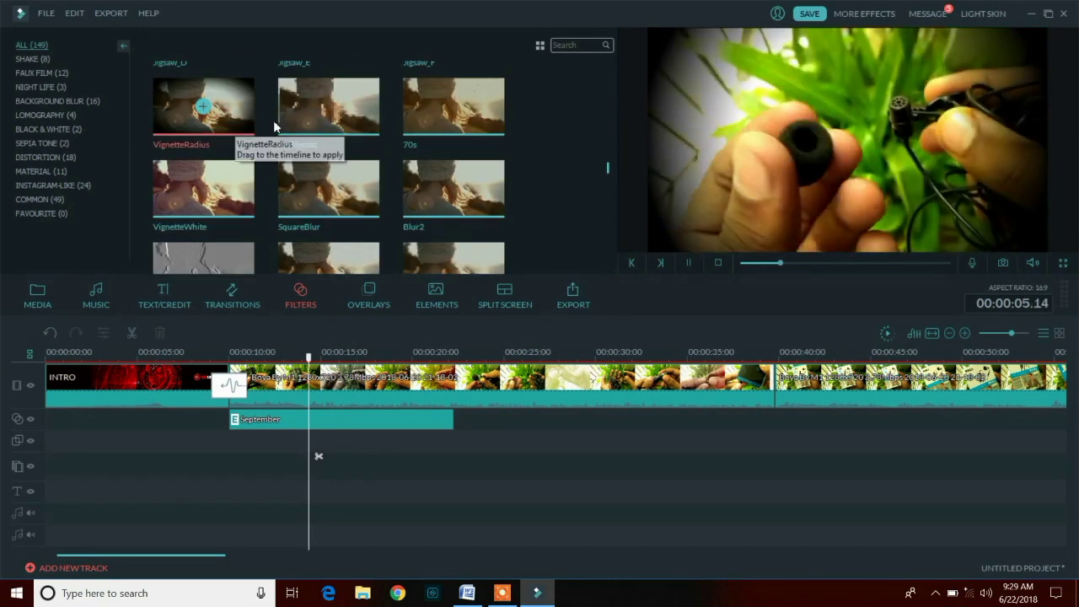
pyautogui.scroll(-5, 338, 202)
pyautogui.click(447, 150)
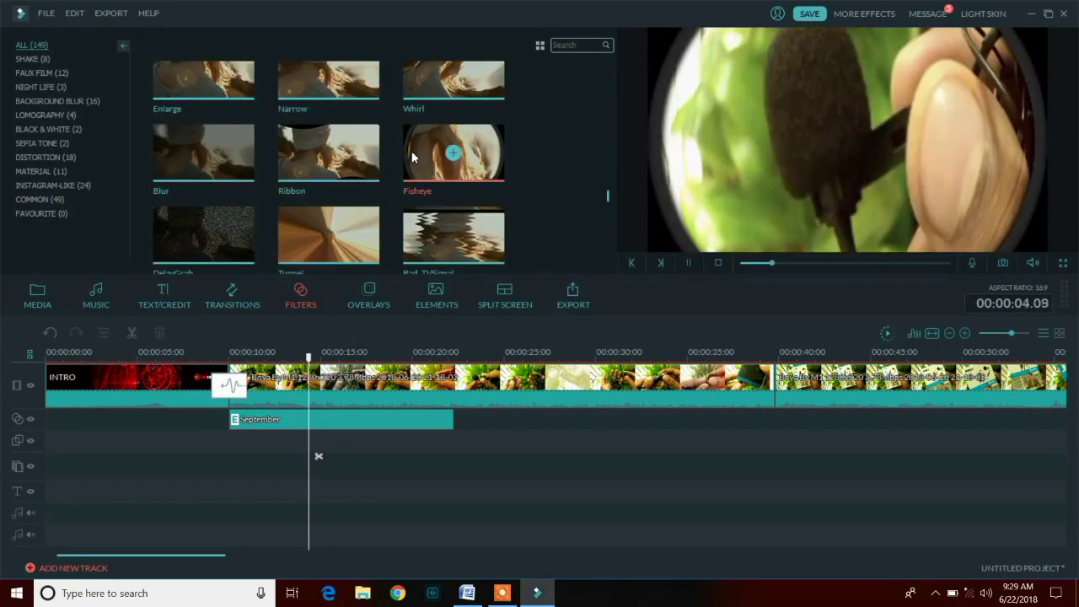
pyautogui.scroll(-10, 453, 149)
pyautogui.scroll(15, 338, 139)
pyautogui.click(371, 426)
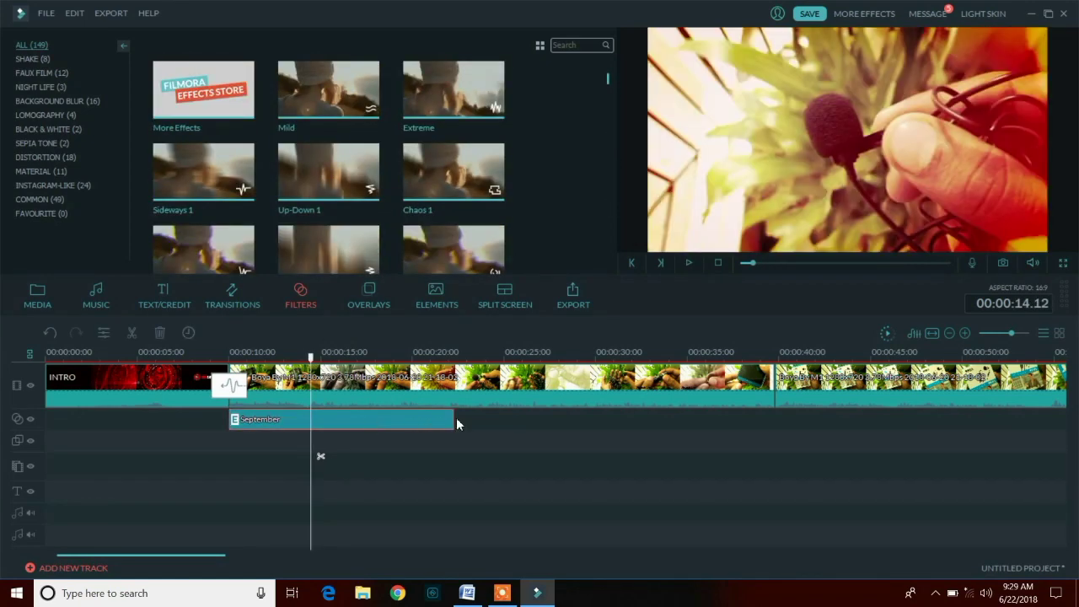
pyautogui.moveTo(397, 423); pyautogui.dragTo(306, 424)
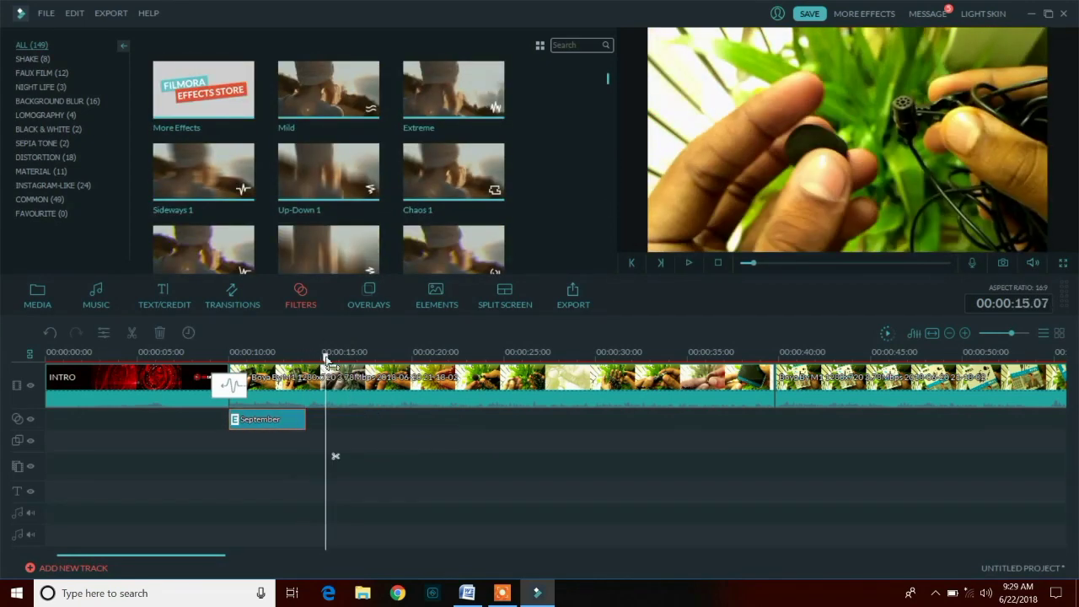
# - Preview the Bokeh 6, Bokeh 7 and Cinema 21:9 overlays
pyautogui.click(368, 297)
pyautogui.click(248, 112)
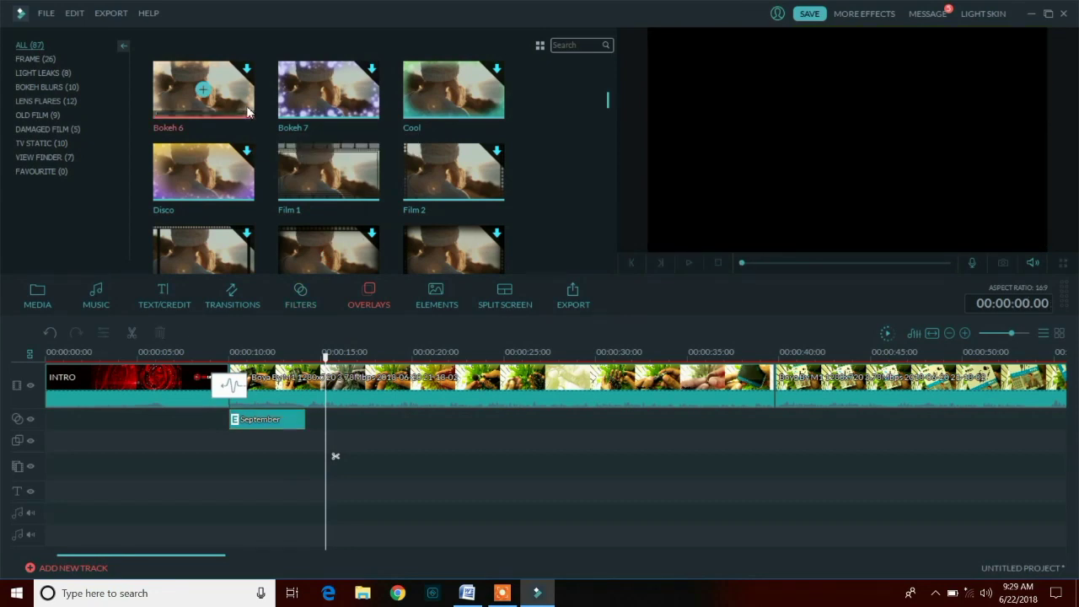
pyautogui.click(314, 108)
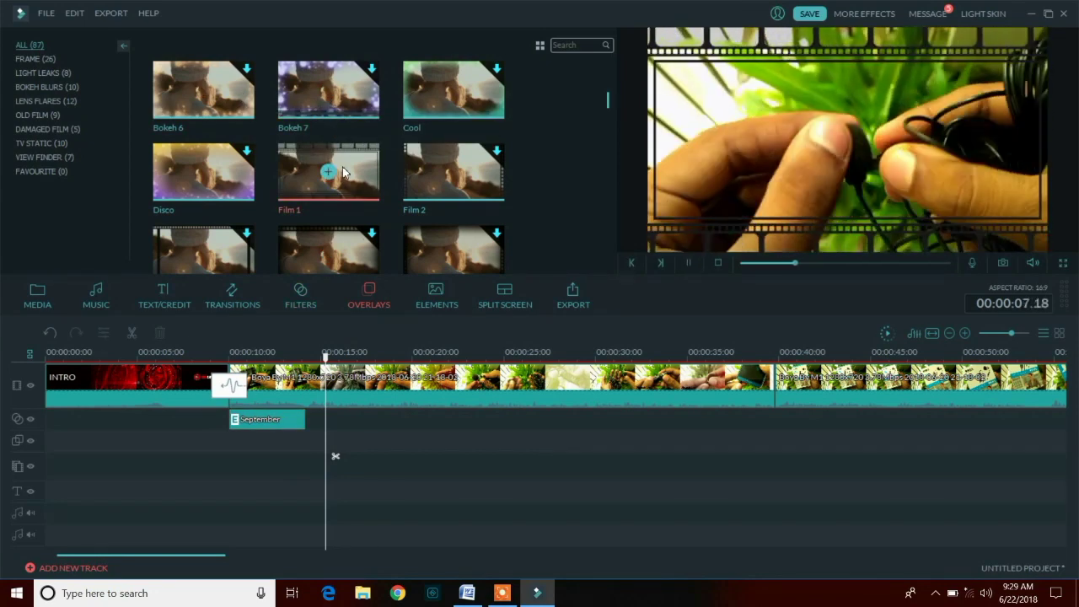
pyautogui.scroll(-10, 467, 121)
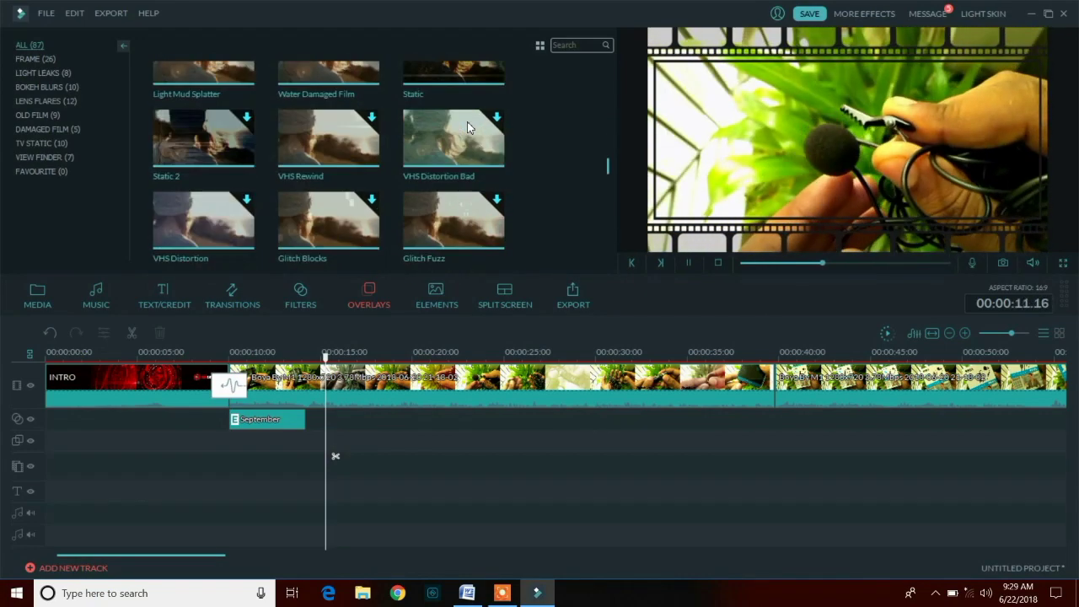
pyautogui.scroll(10, 467, 135)
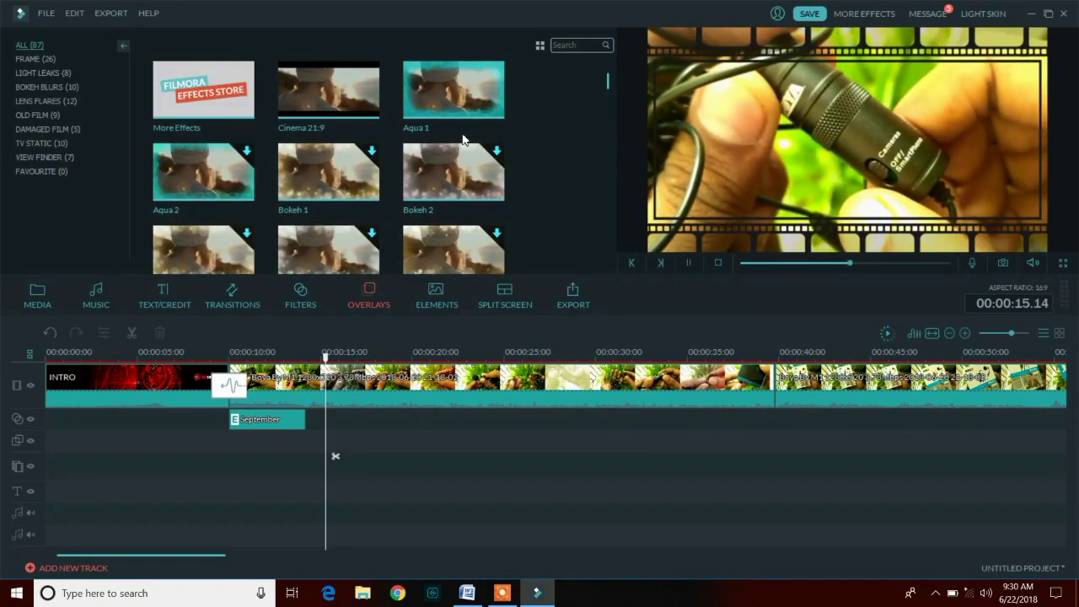
pyautogui.click(355, 112)
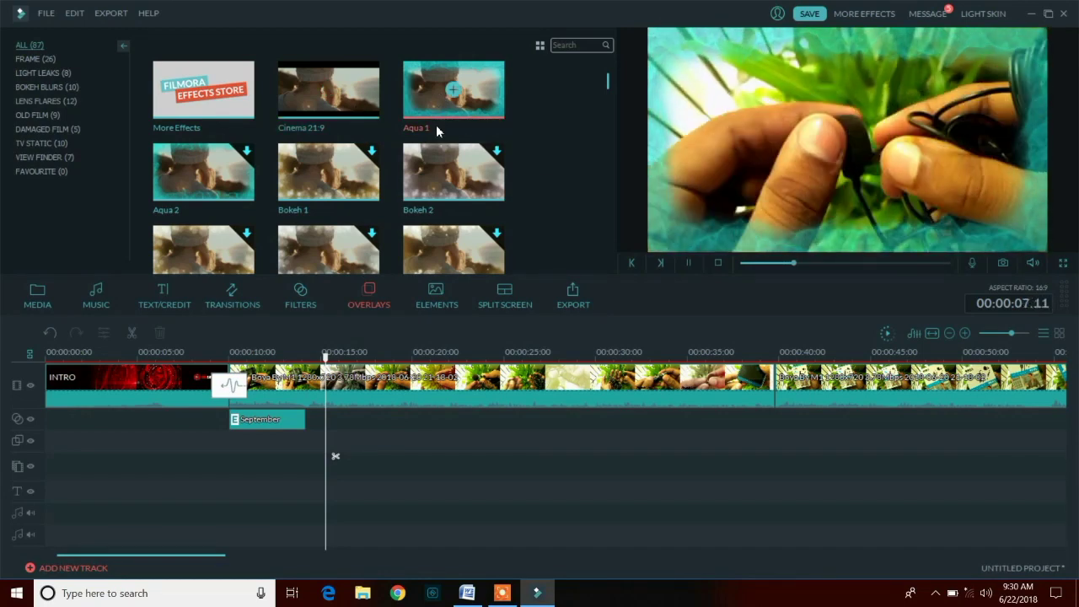
# - Add the Aqua 1 overlay at the playhead, split it at 18 seconds and delete the remainder
pyautogui.click(453, 91)
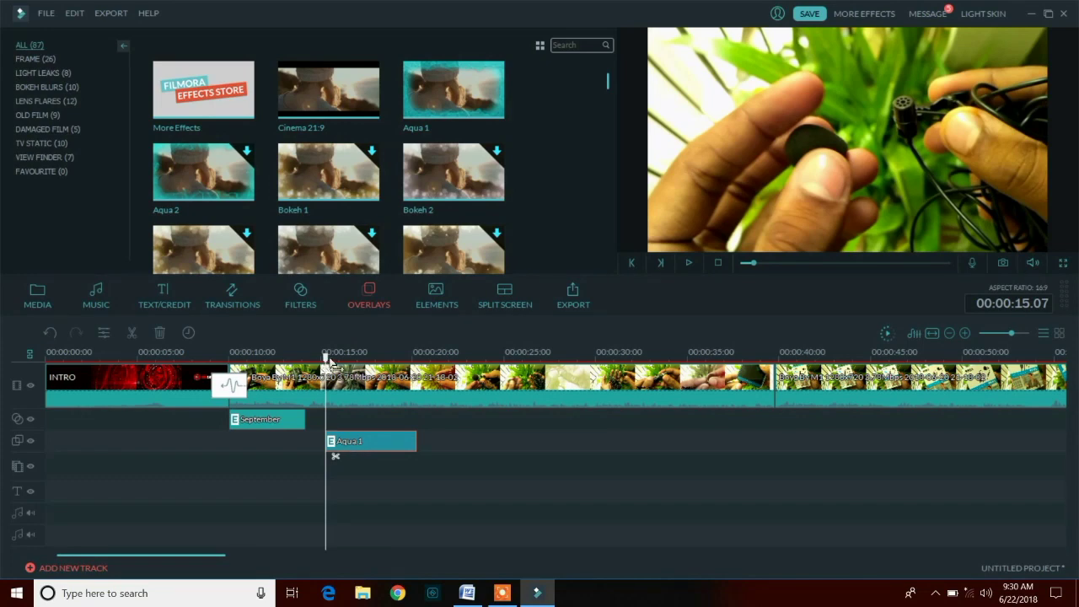
pyautogui.moveTo(326, 358); pyautogui.dragTo(319, 357)
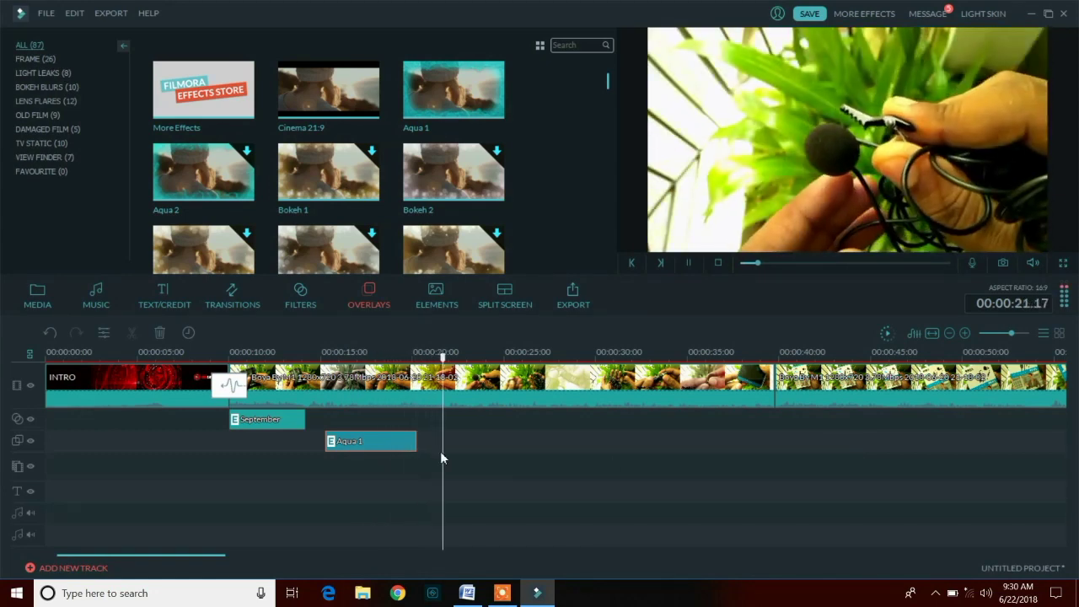
pyautogui.click(688, 262)
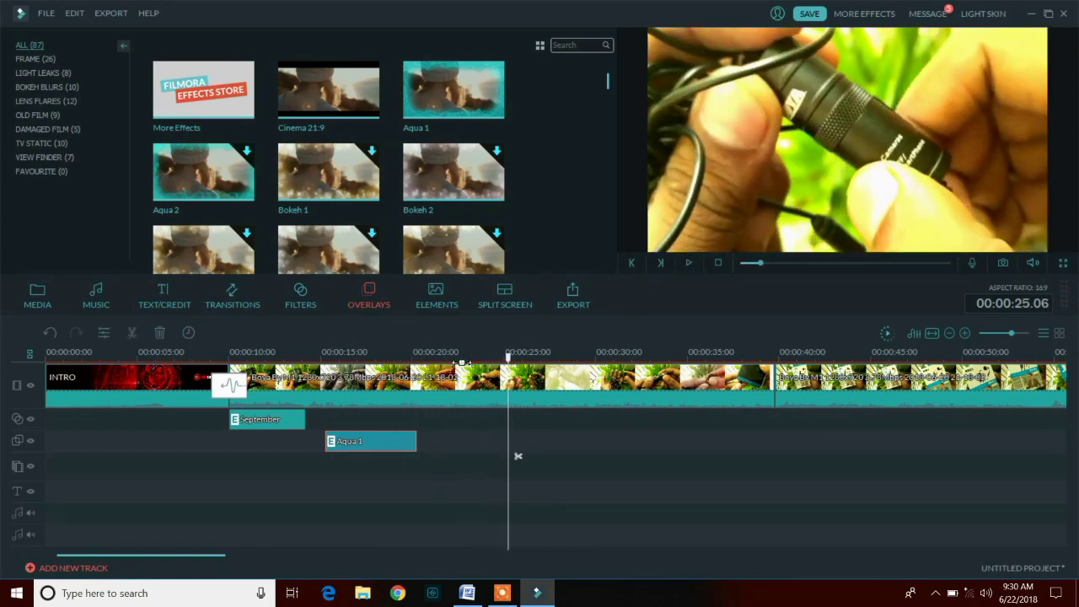
pyautogui.moveTo(511, 371); pyautogui.dragTo(388, 434)
pyautogui.click(389, 441)
pyautogui.rightClick(405, 451)
pyautogui.click(447, 430)
pyautogui.moveTo(389, 359); pyautogui.dragTo(426, 361)
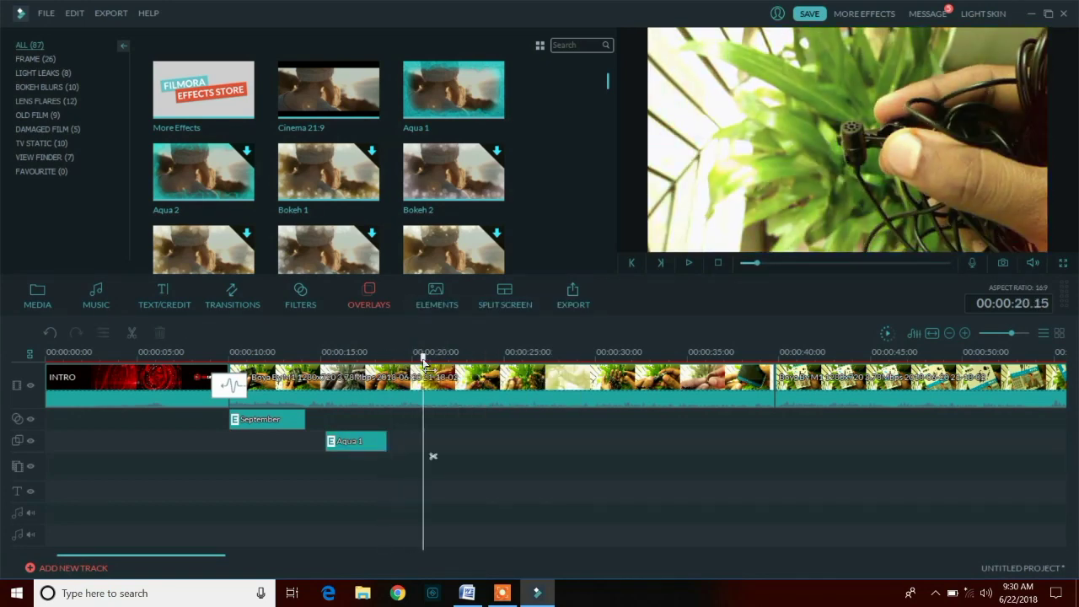
# - Try the Element Love 4 XOXO animation at the playhead, then delete it
pyautogui.click(442, 306)
pyautogui.click(343, 99)
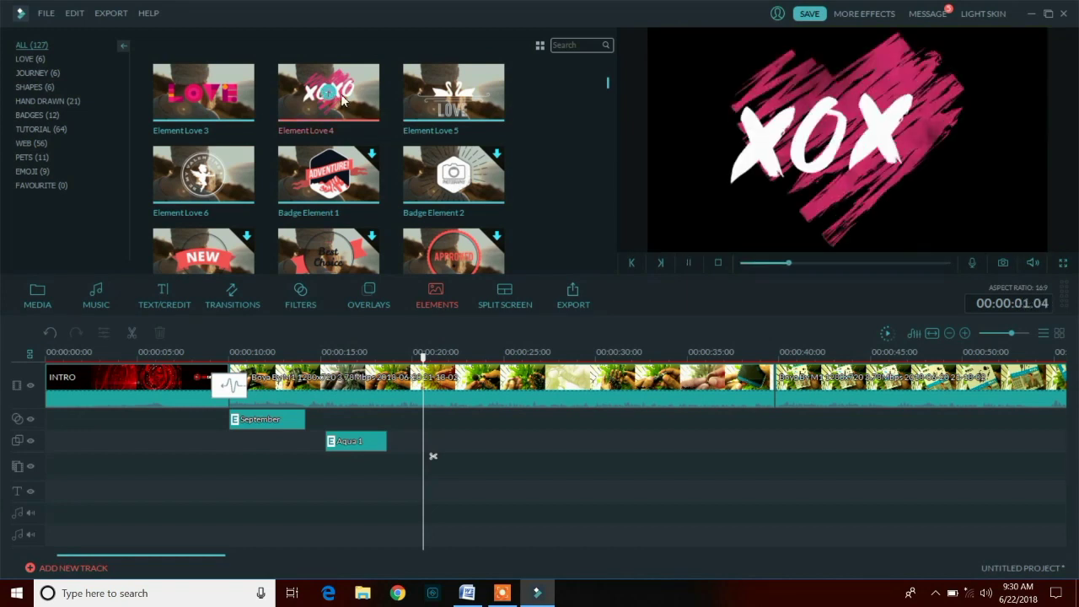
pyautogui.click(335, 97)
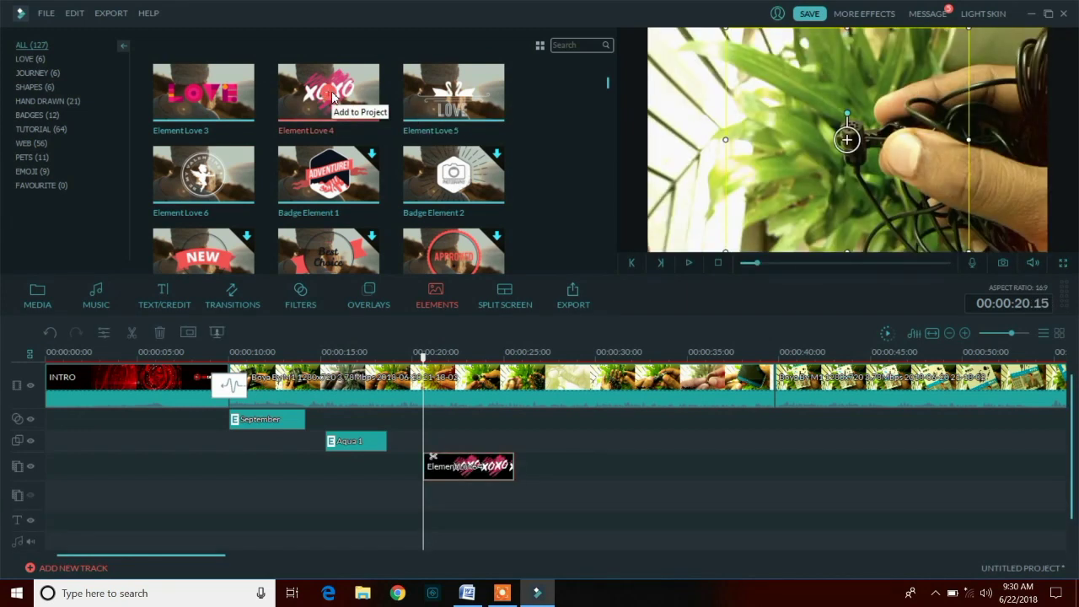
pyautogui.click(684, 262)
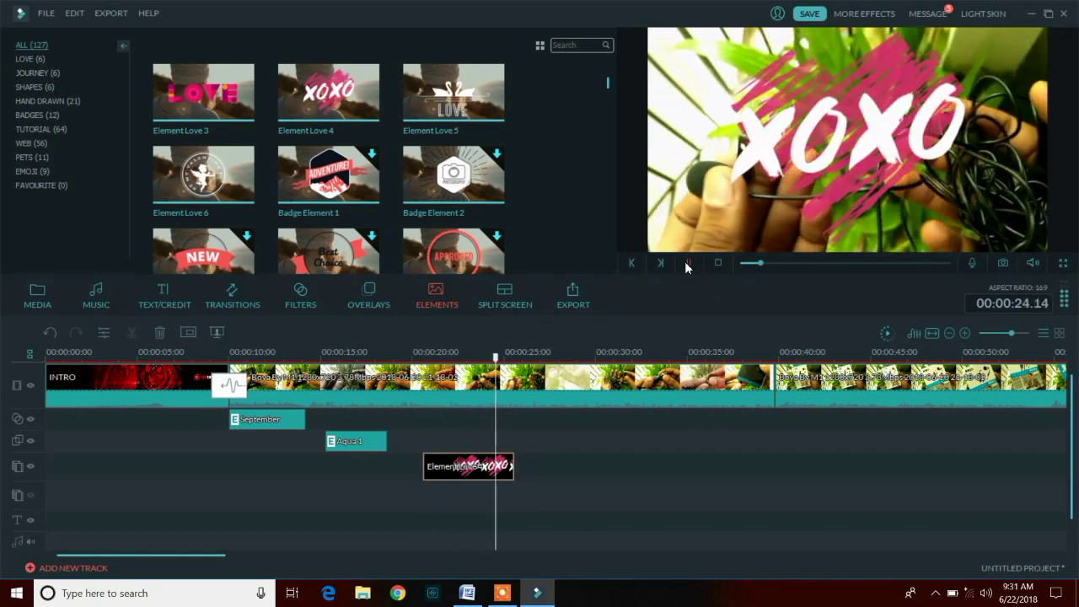
pyautogui.rightClick(487, 466)
pyautogui.click(513, 452)
# - Place Element Love 3 on the timeline at 21 seconds and play it back
pyautogui.moveTo(516, 358); pyautogui.dragTo(444, 372)
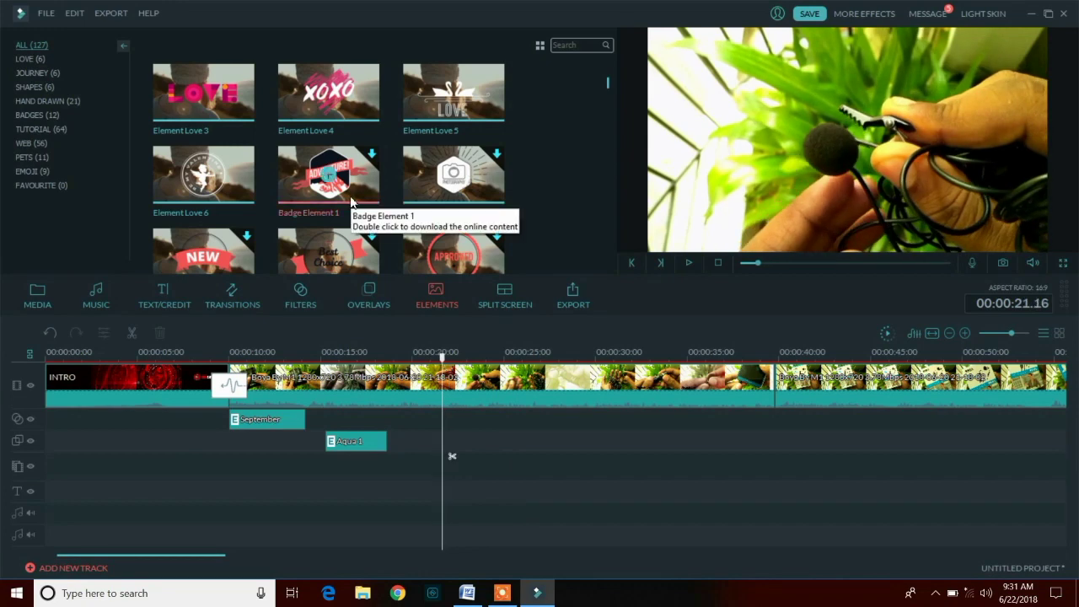
pyautogui.click(232, 113)
pyautogui.moveTo(209, 97); pyautogui.dragTo(465, 466)
pyautogui.click(688, 264)
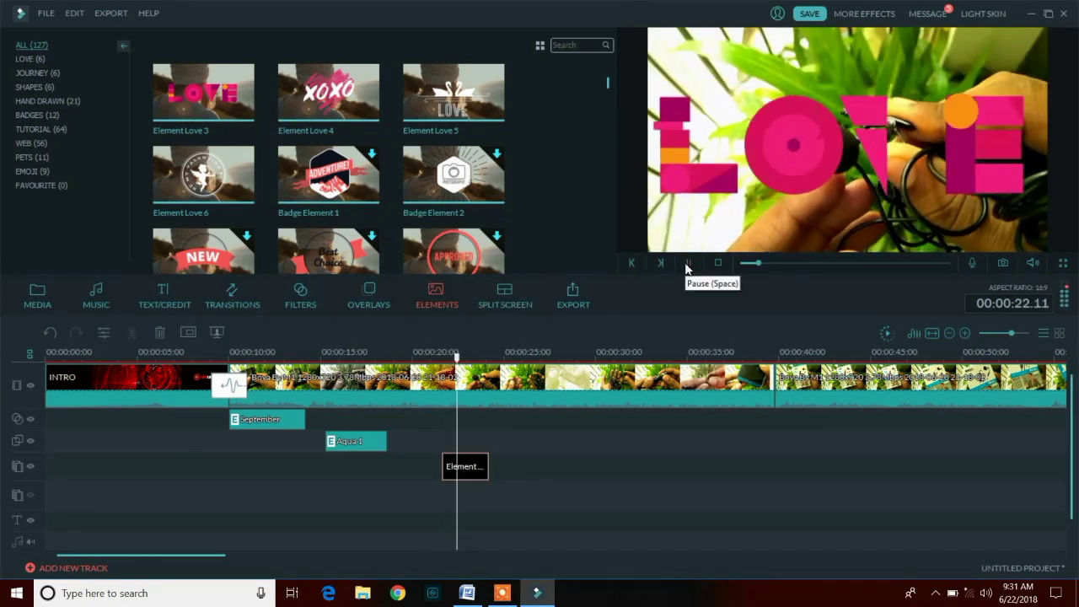
pyautogui.click(687, 264)
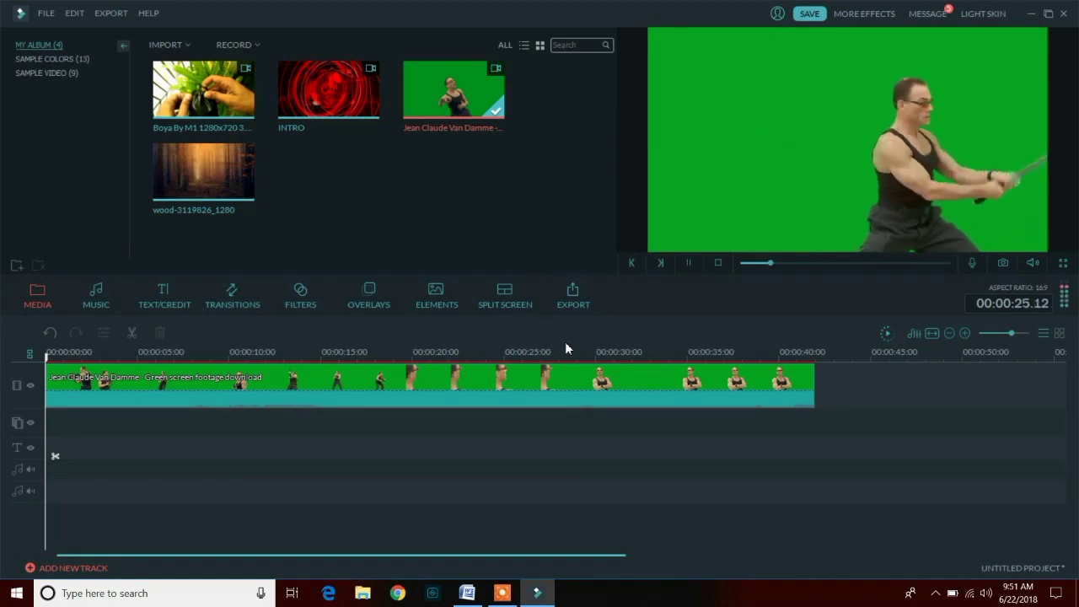
# - Move the green-screen actor clip up to the second track
pyautogui.press('space')
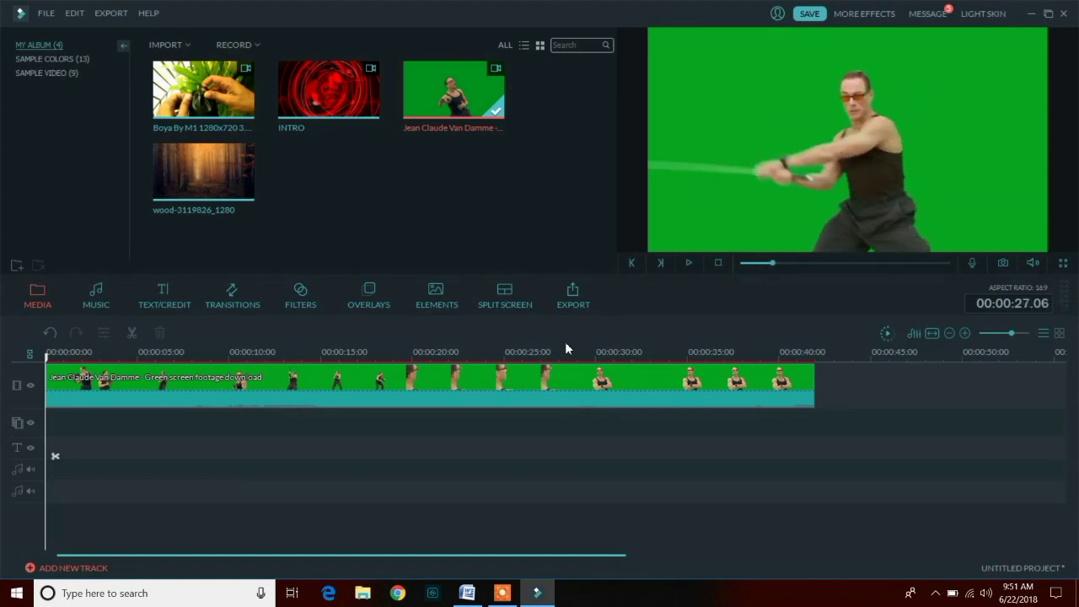
pyautogui.rightClick(508, 384)
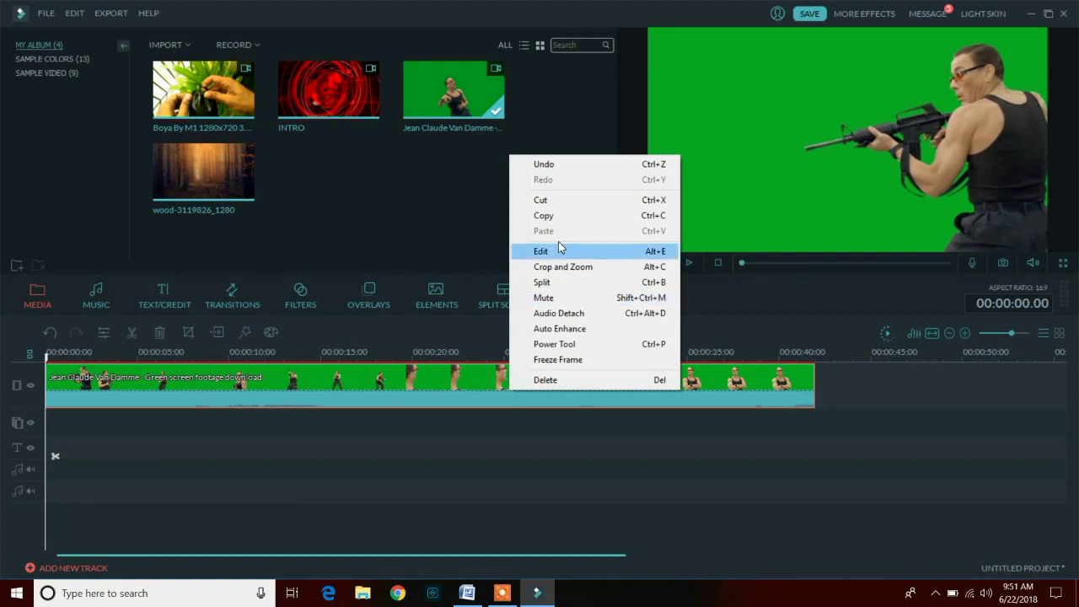
pyautogui.click(482, 264)
pyautogui.click(204, 175)
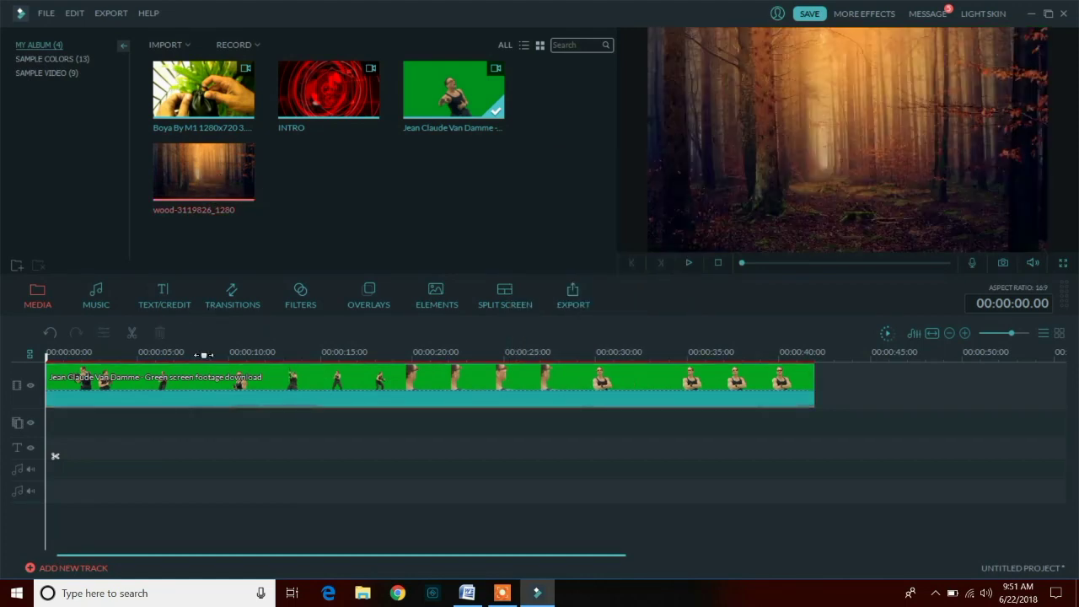
pyautogui.moveTo(190, 385); pyautogui.dragTo(211, 393)
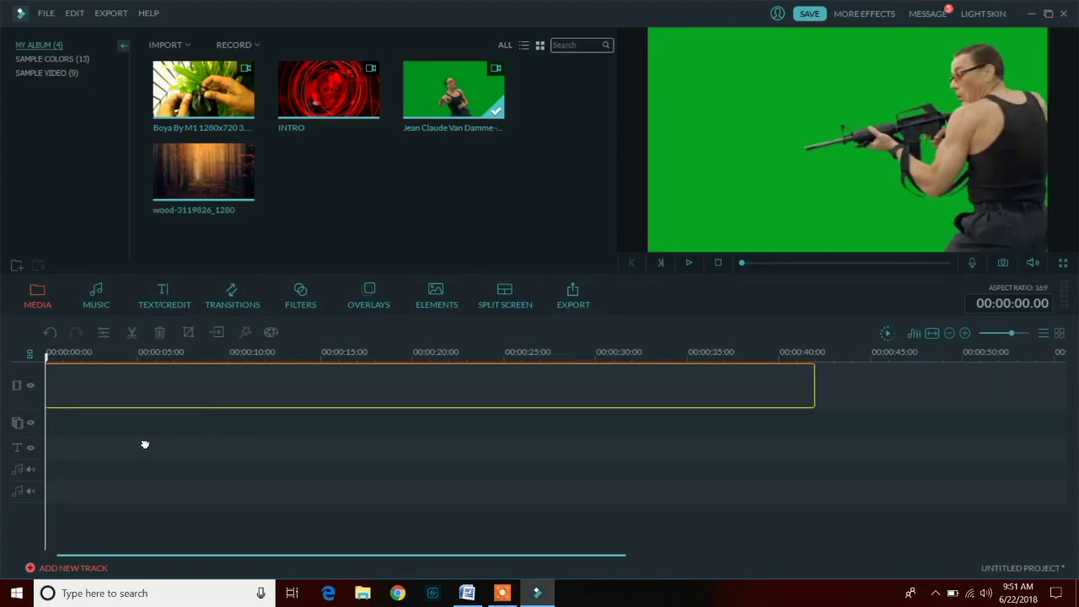
pyautogui.moveTo(122, 438); pyautogui.dragTo(100, 433)
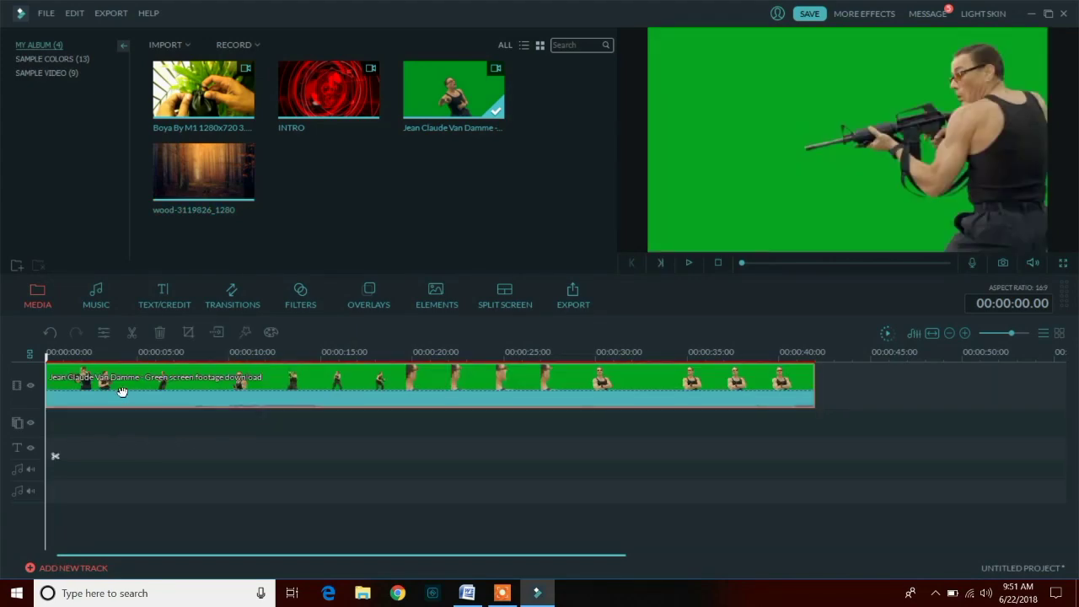
pyautogui.rightClick(122, 391)
pyautogui.click(152, 377)
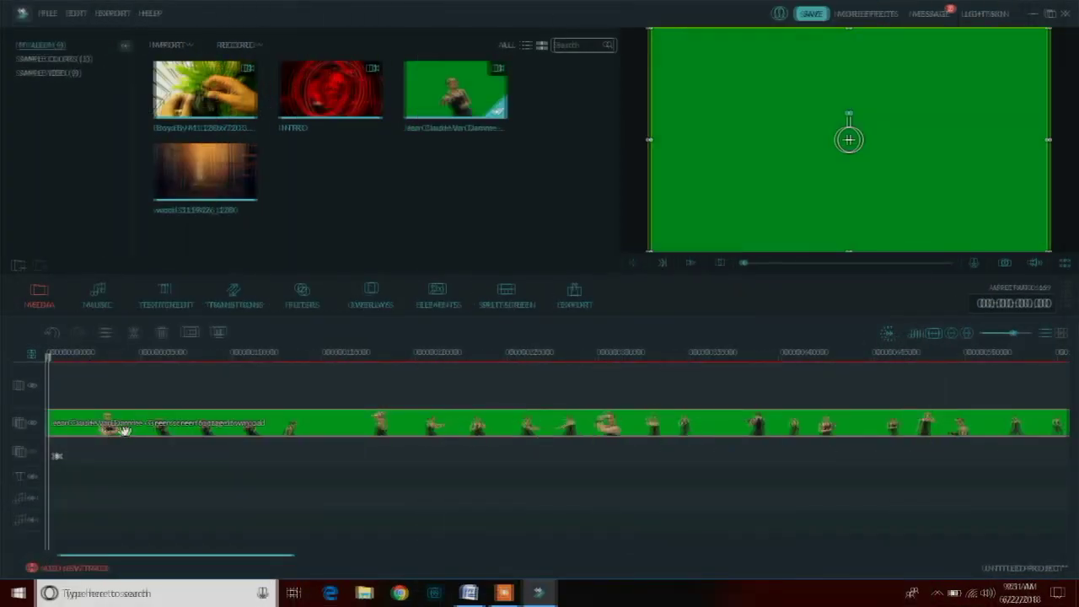
# - Put the forest image on track 1 at the start and stretch it to about 46 seconds
pyautogui.moveTo(49, 364); pyautogui.dragTo(578, 366)
pyautogui.moveTo(588, 430); pyautogui.dragTo(38, 425)
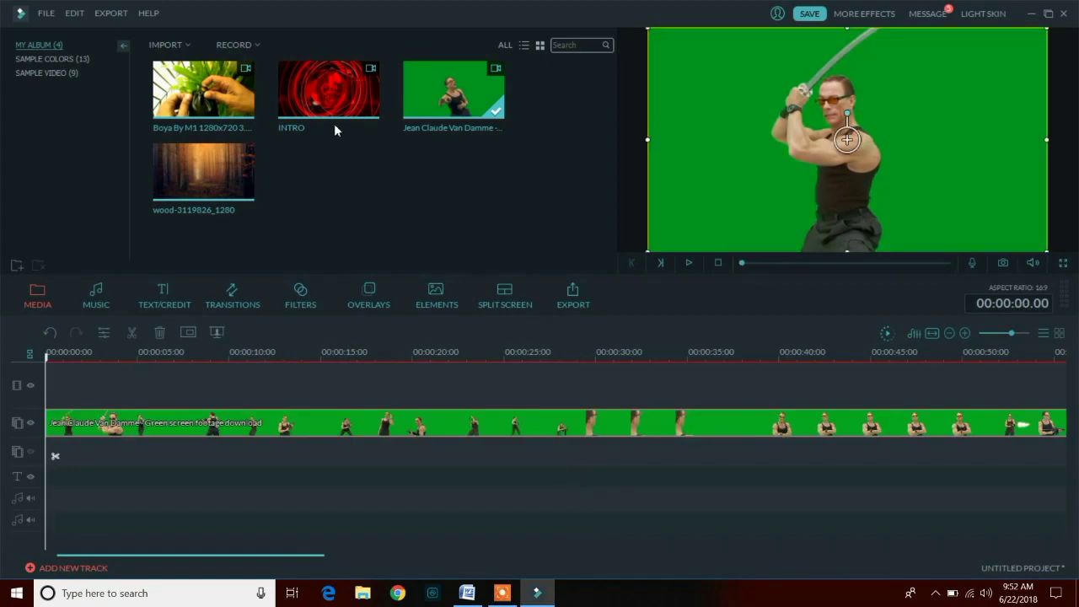
pyautogui.moveTo(203, 172); pyautogui.dragTo(137, 381)
pyautogui.moveTo(152, 424); pyautogui.dragTo(80, 424)
pyautogui.moveTo(140, 391); pyautogui.dragTo(896, 388)
pyautogui.click(770, 170)
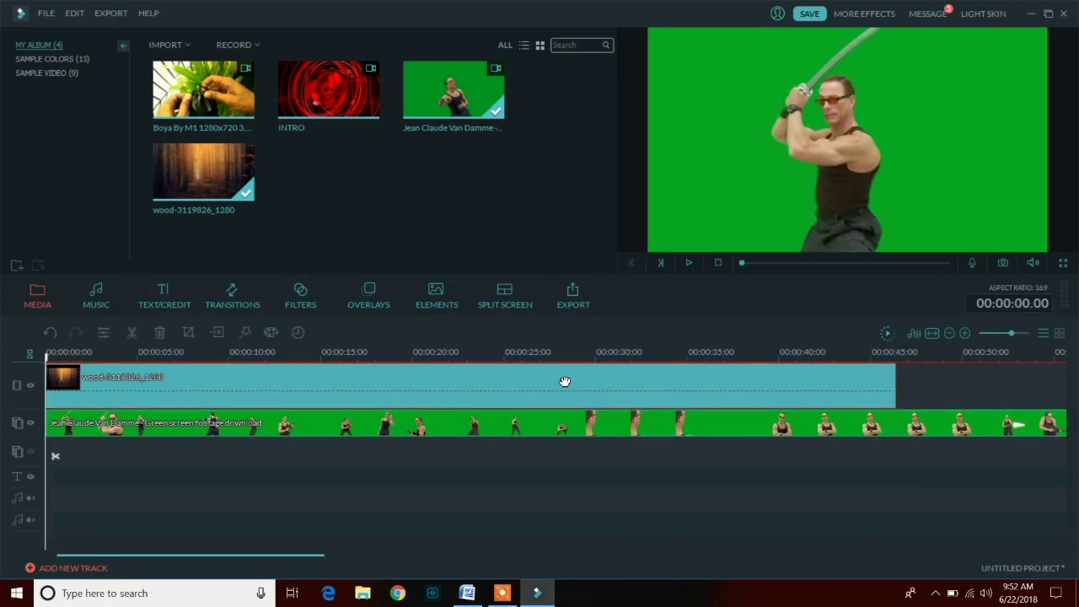
pyautogui.doubleClick(563, 381)
pyautogui.click(581, 303)
pyautogui.click(207, 175)
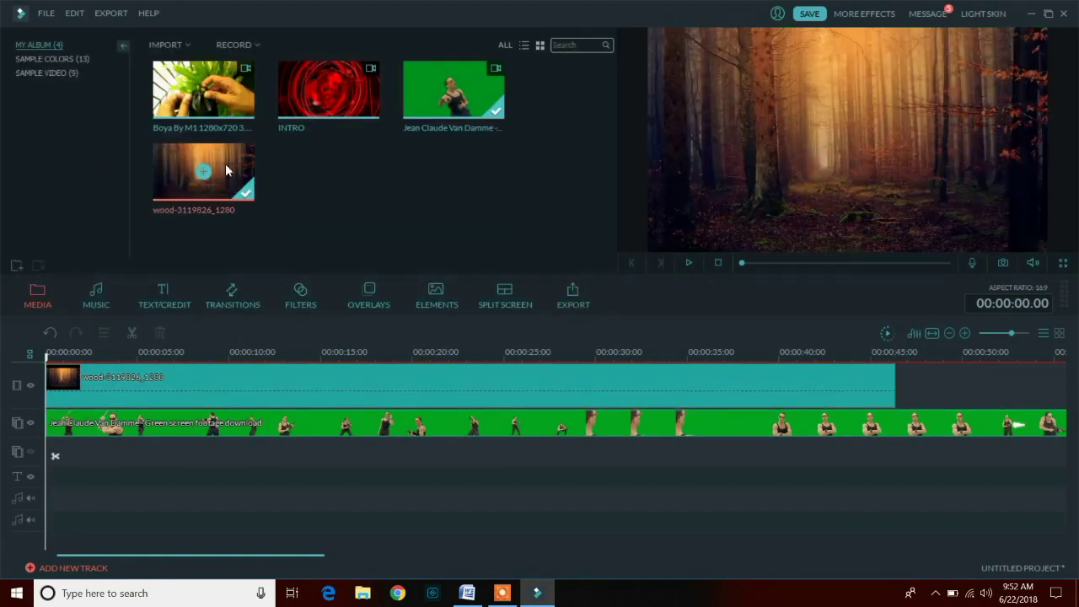
# - Tick 'Make parts of the clip transparent' in the green-screen clip's chroma-key settings and confirm
pyautogui.click(190, 425)
pyautogui.rightClick(189, 427)
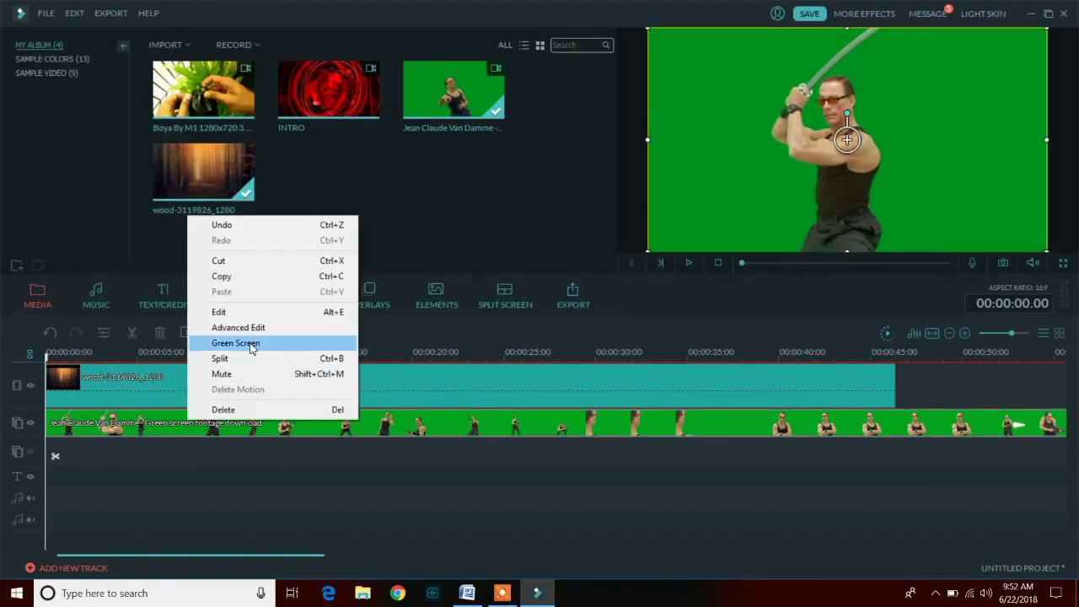
pyautogui.click(215, 345)
pyautogui.click(287, 157)
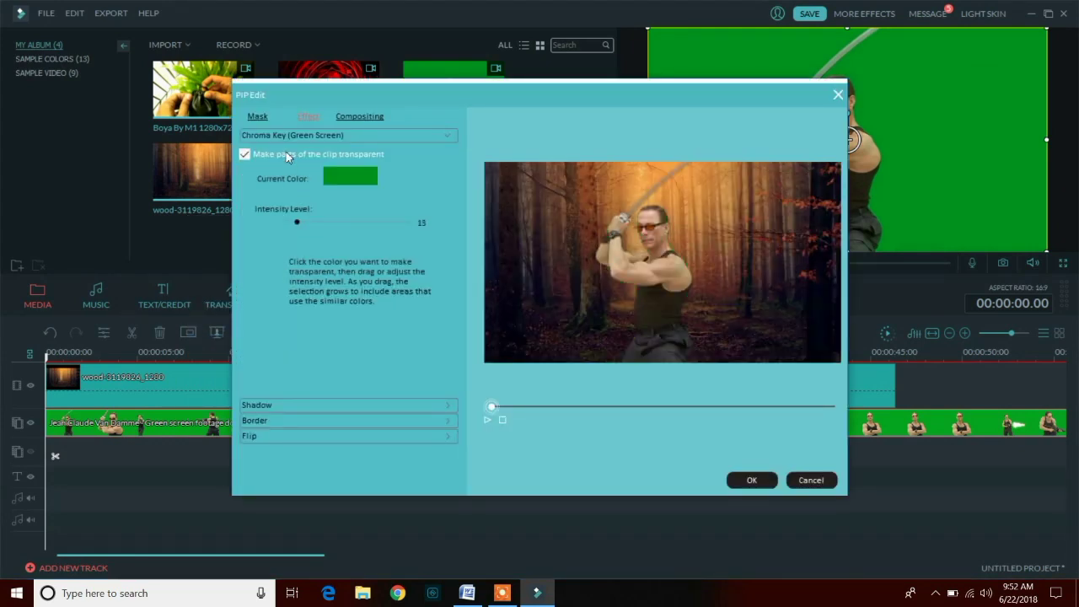
pyautogui.click(751, 480)
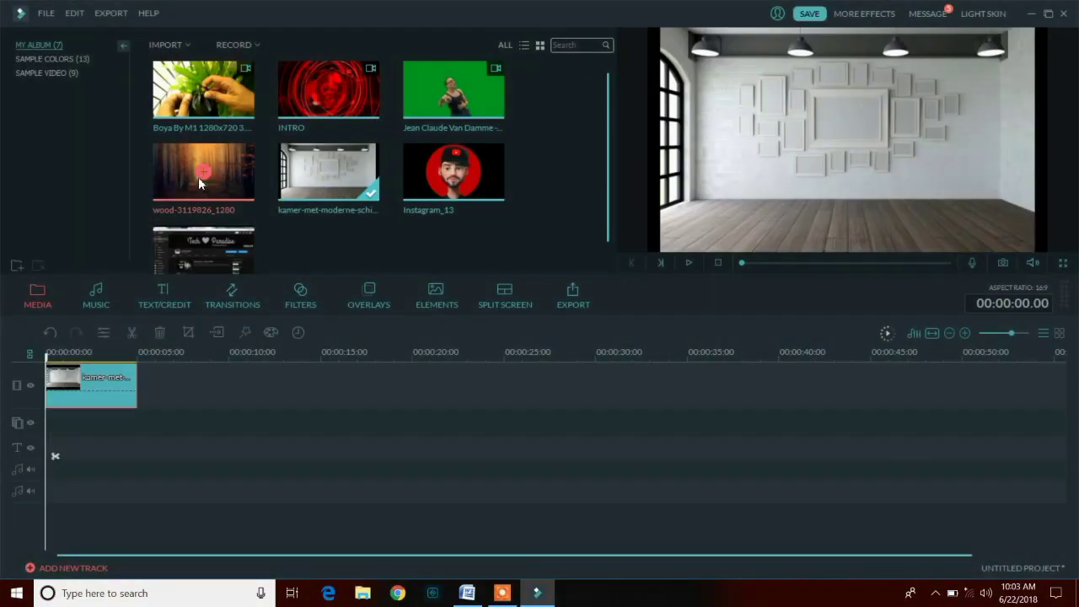
# - Add the forest image and Tech Paradise screenshot to the timeline and play the slideshow
pyautogui.click(204, 171)
pyautogui.click(203, 255)
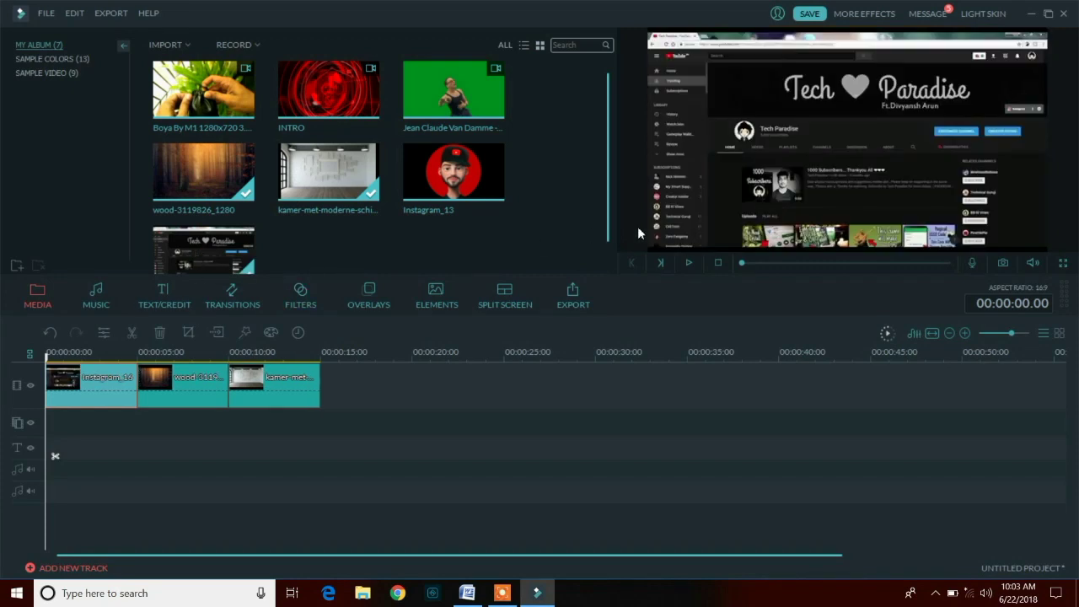
pyautogui.click(688, 262)
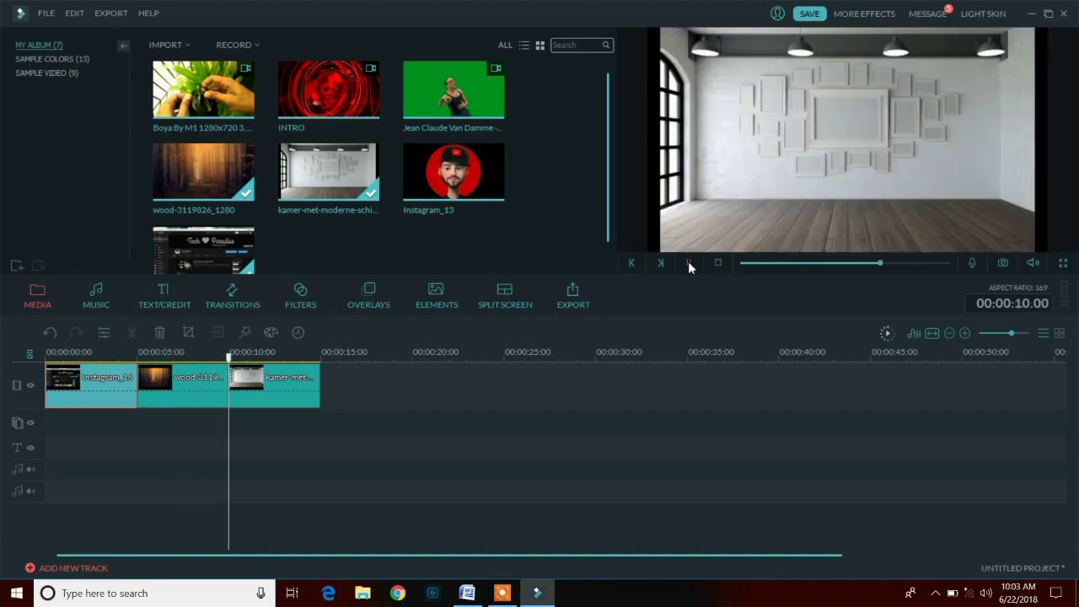
pyautogui.click(688, 263)
# - Place a Col_merge transition between the first two clips and play to check it
pyautogui.click(232, 296)
pyautogui.click(328, 171)
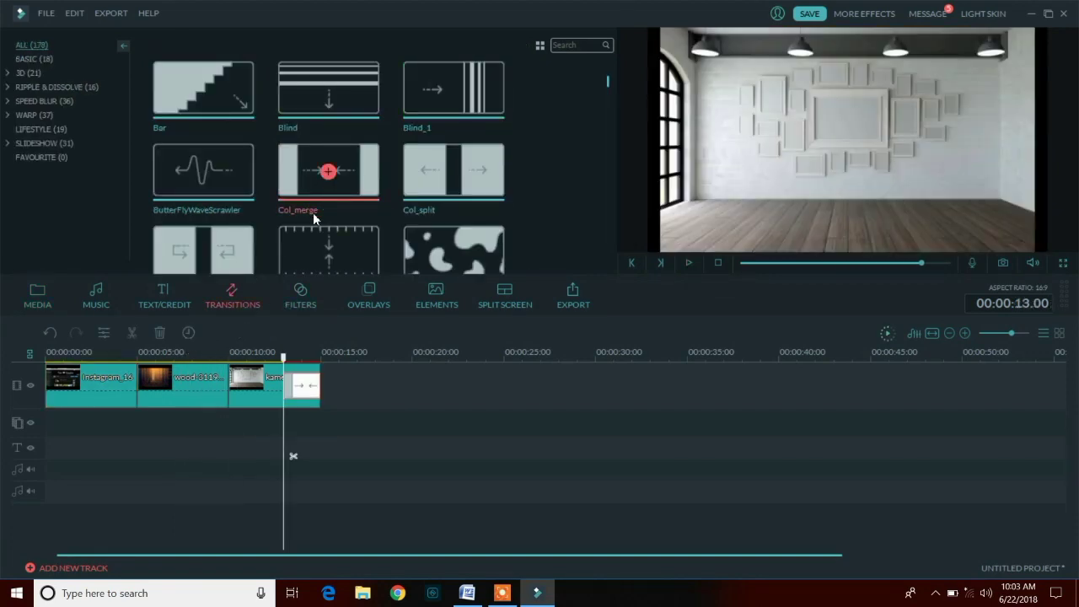
pyautogui.moveTo(310, 387); pyautogui.dragTo(110, 360)
pyautogui.click(687, 263)
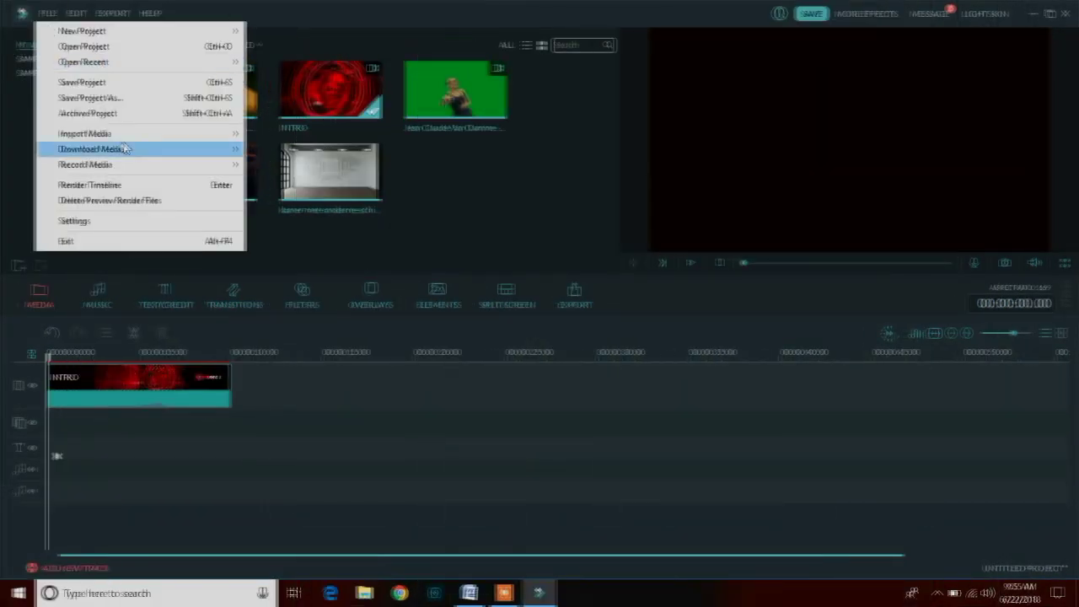
# - Sign in via Download Photos from Instagram and import the selected Instagram_13 and Instagram_16 photos
pyautogui.moveTo(119, 135)
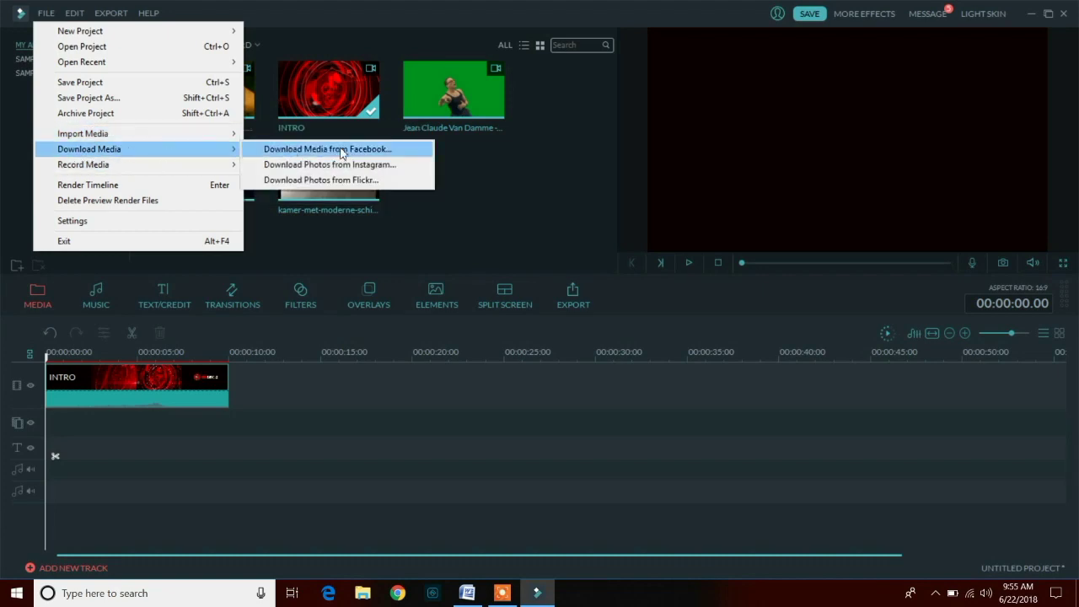
pyautogui.click(364, 166)
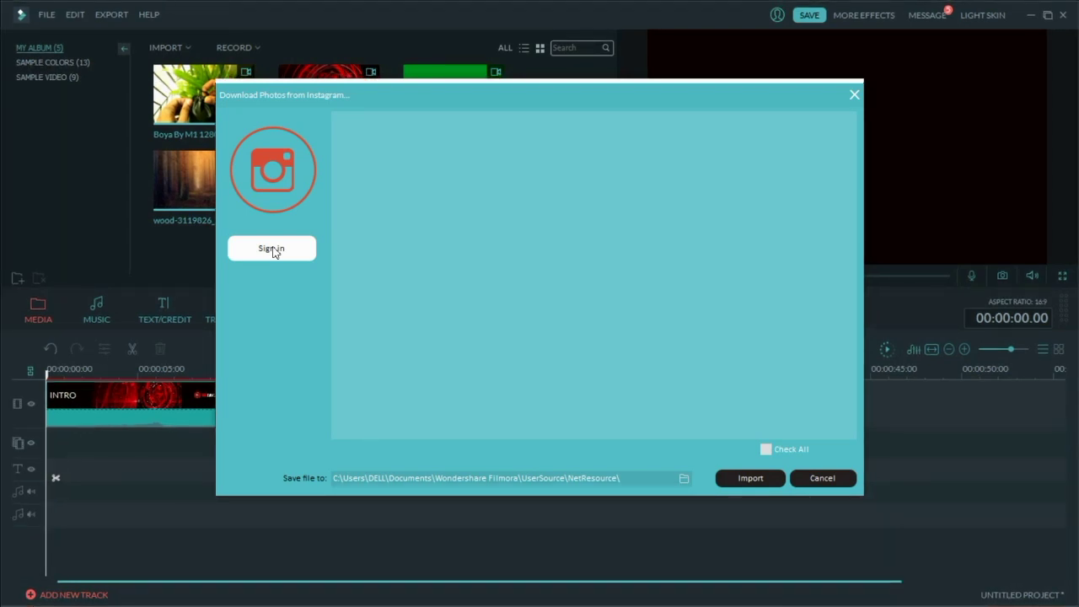
pyautogui.click(271, 249)
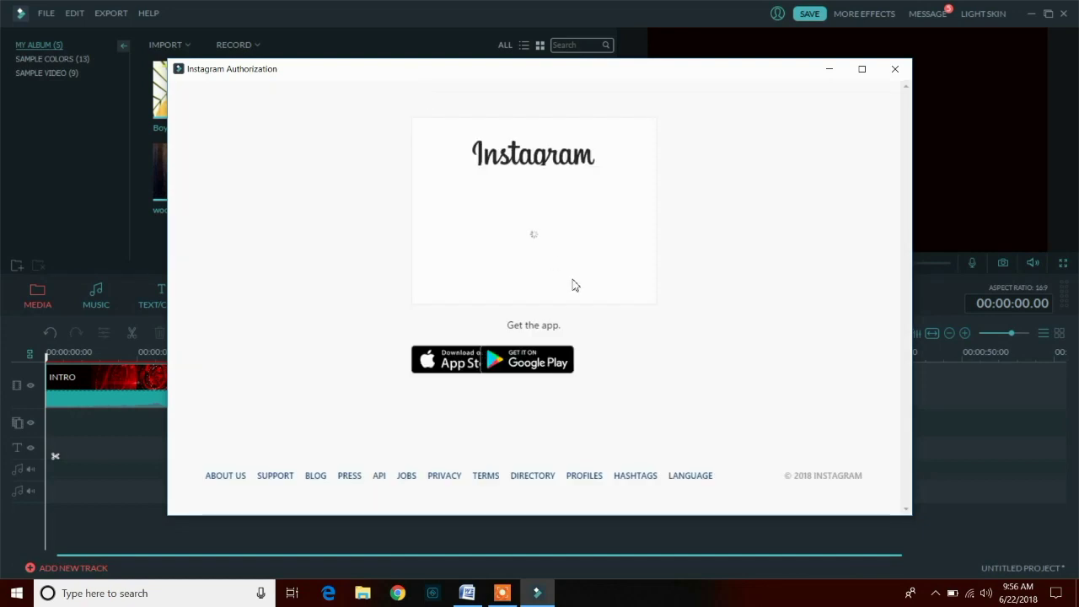
pyautogui.click(524, 171)
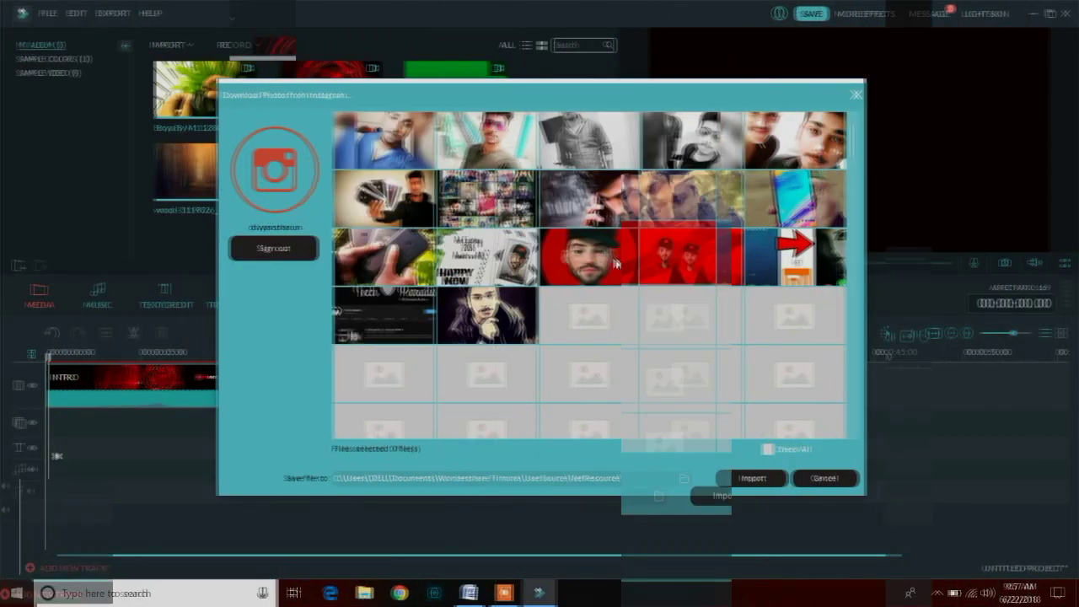
pyautogui.click(615, 264)
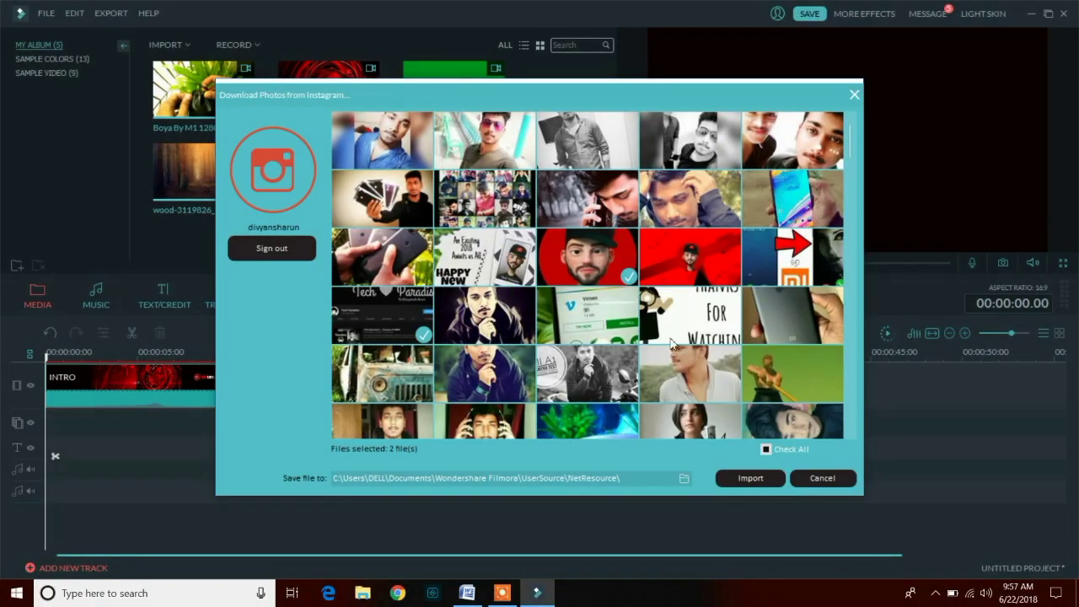
pyautogui.click(750, 478)
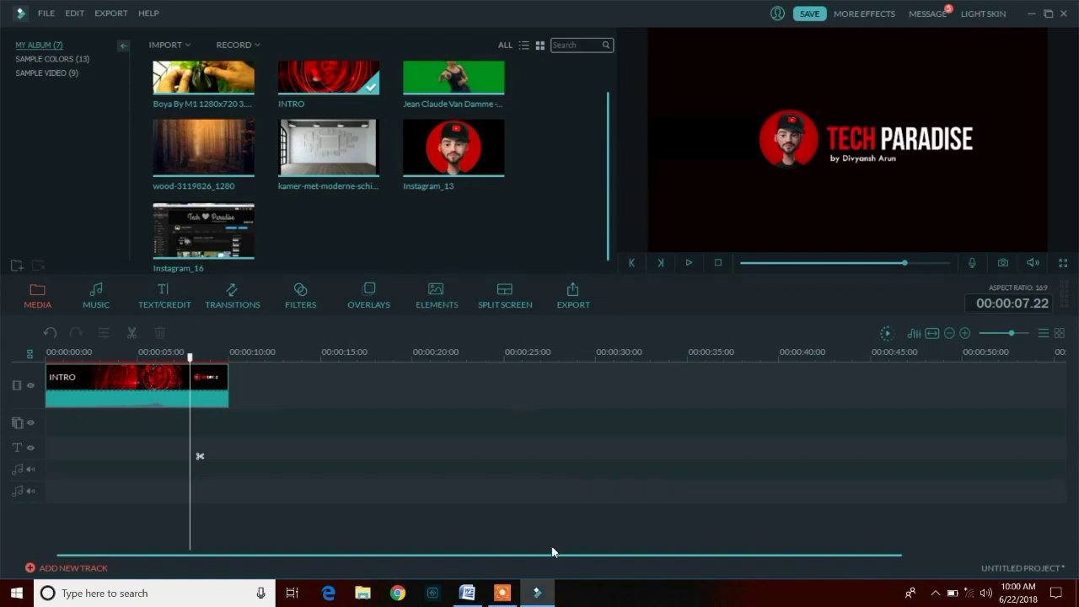
# - Export the project as a 4096 x 2160 MP4 saved to the Desktop
pyautogui.hotkey('ctrl', 'e')
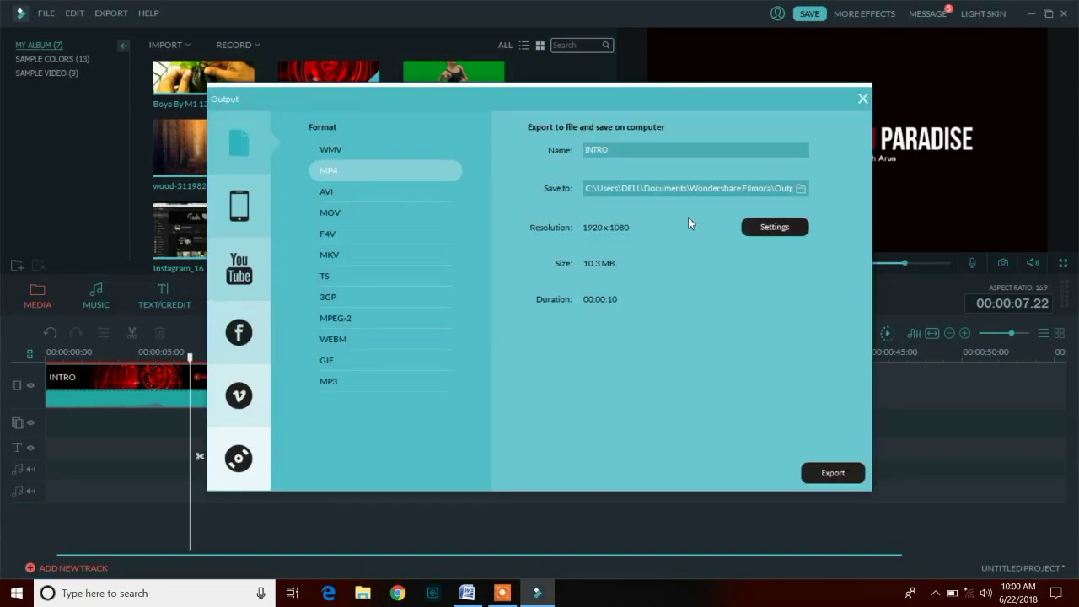
pyautogui.click(775, 226)
pyautogui.click(560, 233)
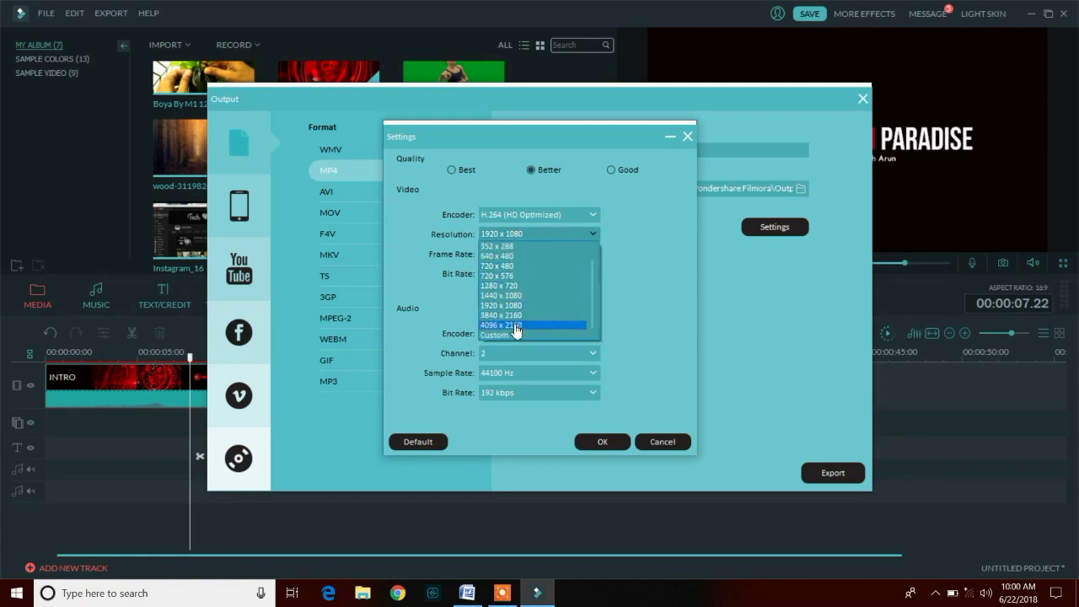
pyautogui.click(514, 325)
pyautogui.click(540, 233)
pyautogui.click(540, 326)
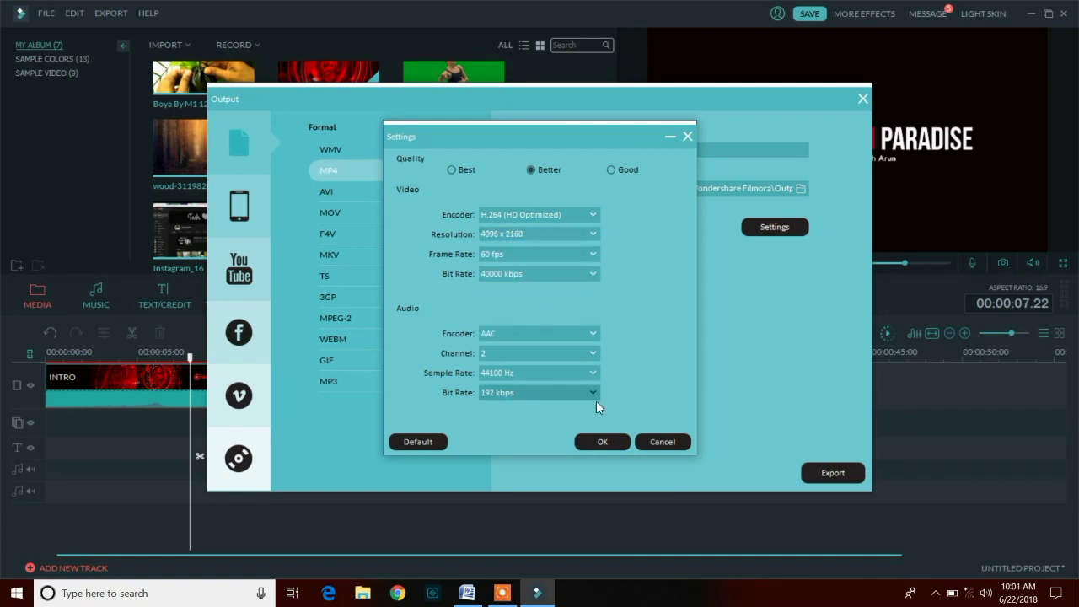
pyautogui.click(602, 441)
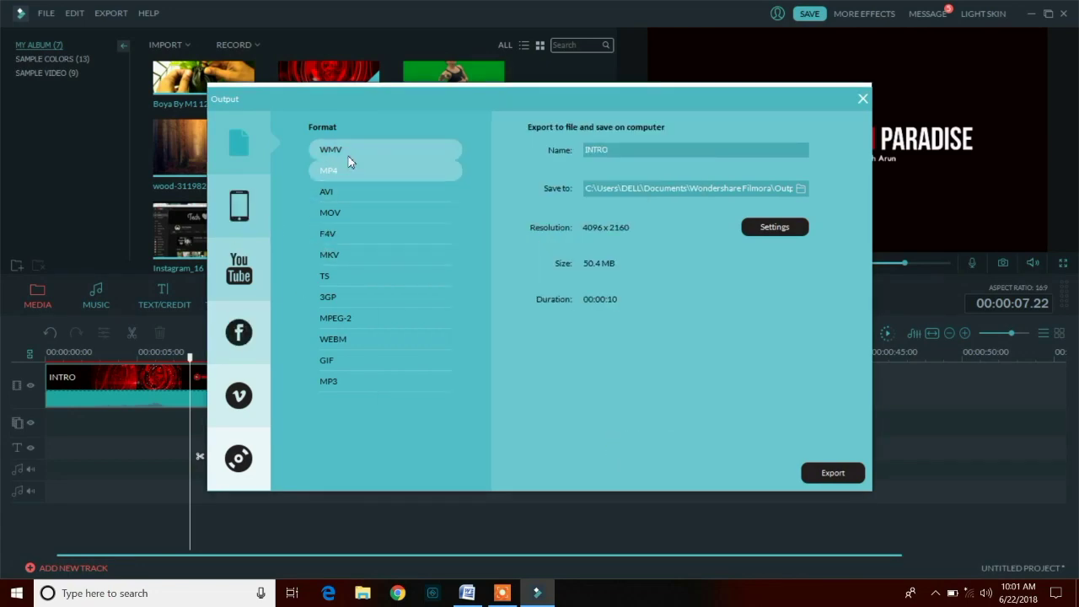
pyautogui.click(801, 188)
pyautogui.click(554, 381)
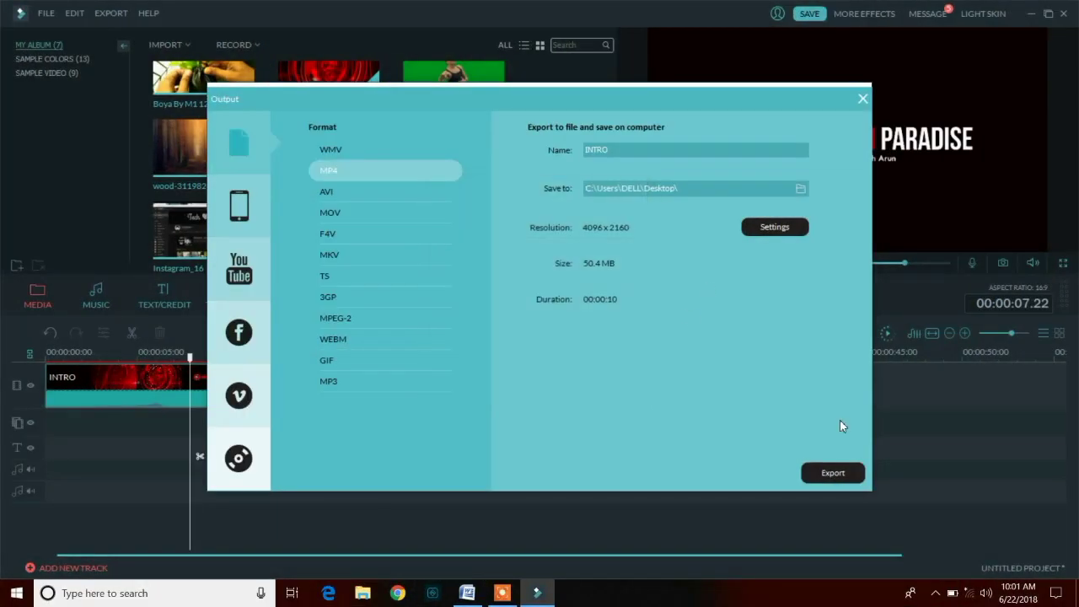
pyautogui.click(833, 472)
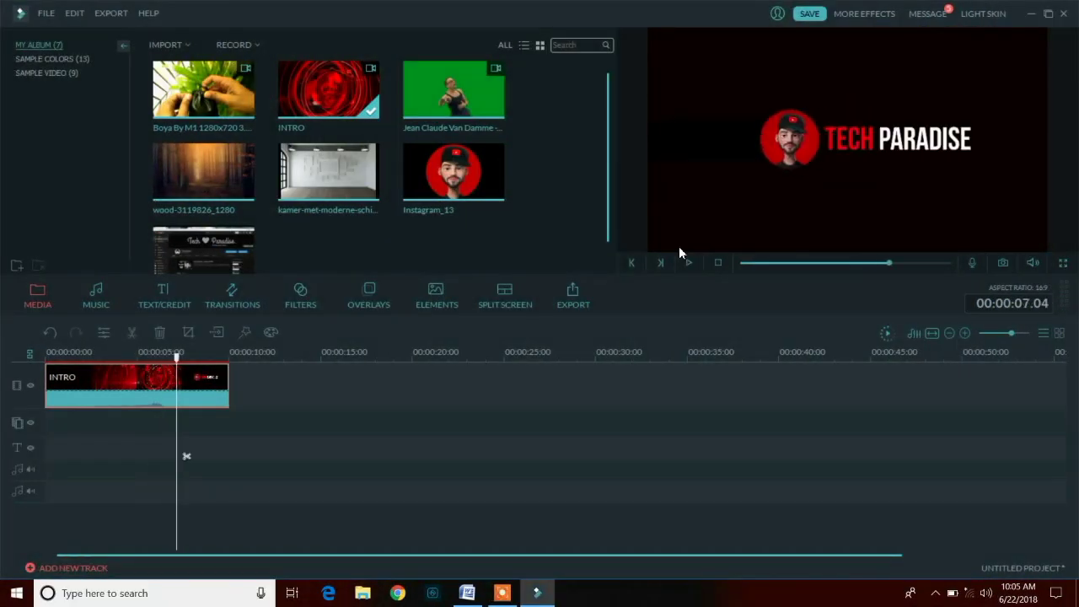
# - Set the INTRO clip to play in reverse with raised brightness and saturation
pyautogui.rightClick(203, 390)
pyautogui.click(224, 241)
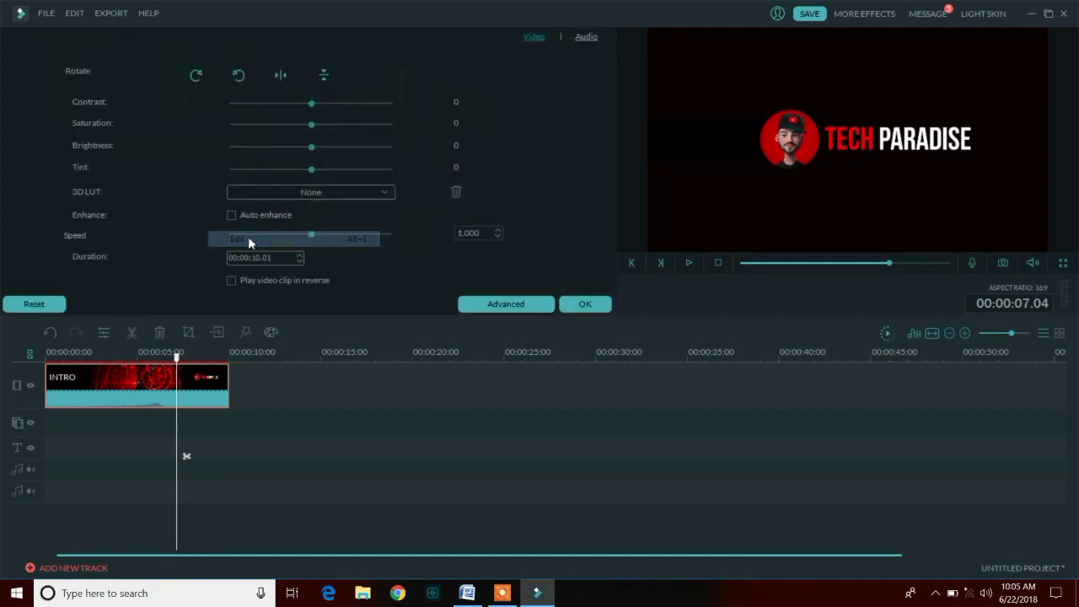
pyautogui.click(232, 281)
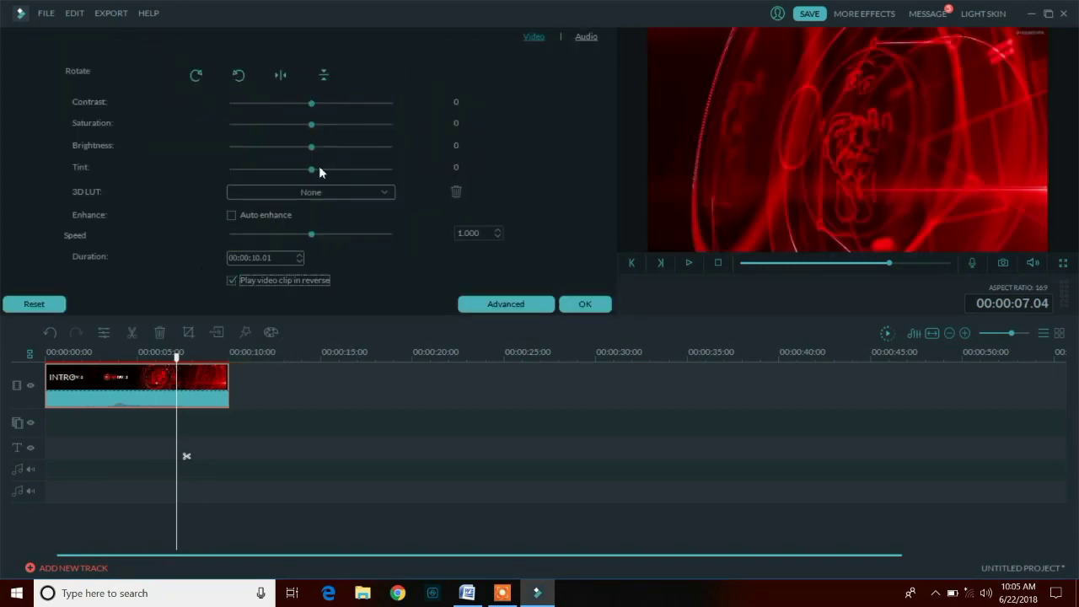
pyautogui.moveTo(314, 149)
pyautogui.mouseDown()
pyautogui.moveTo(336, 149)
pyautogui.moveTo(313, 148)
pyautogui.mouseUp()
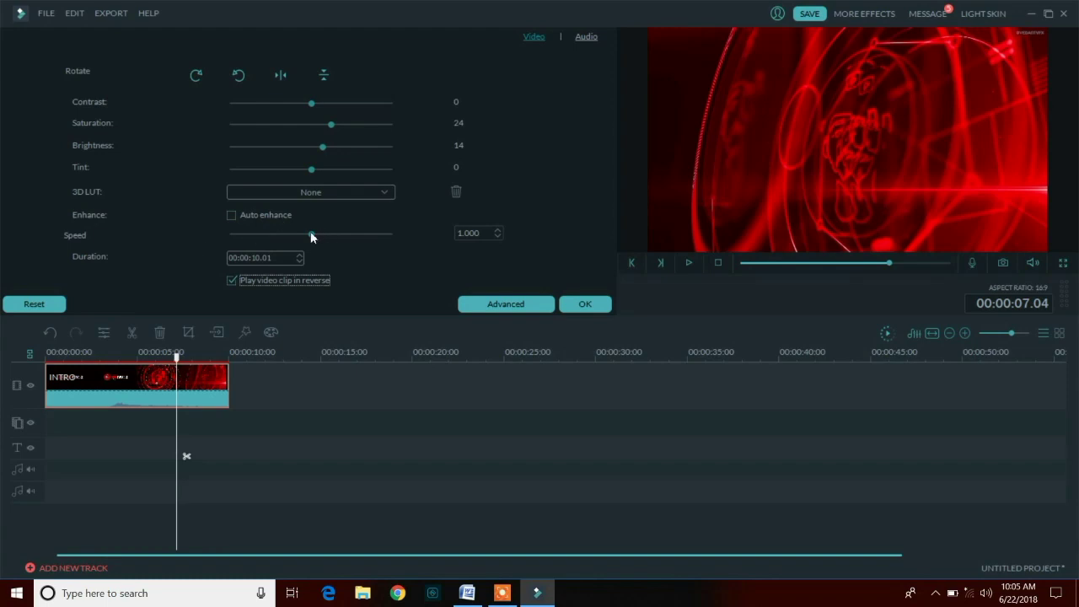
pyautogui.click(561, 303)
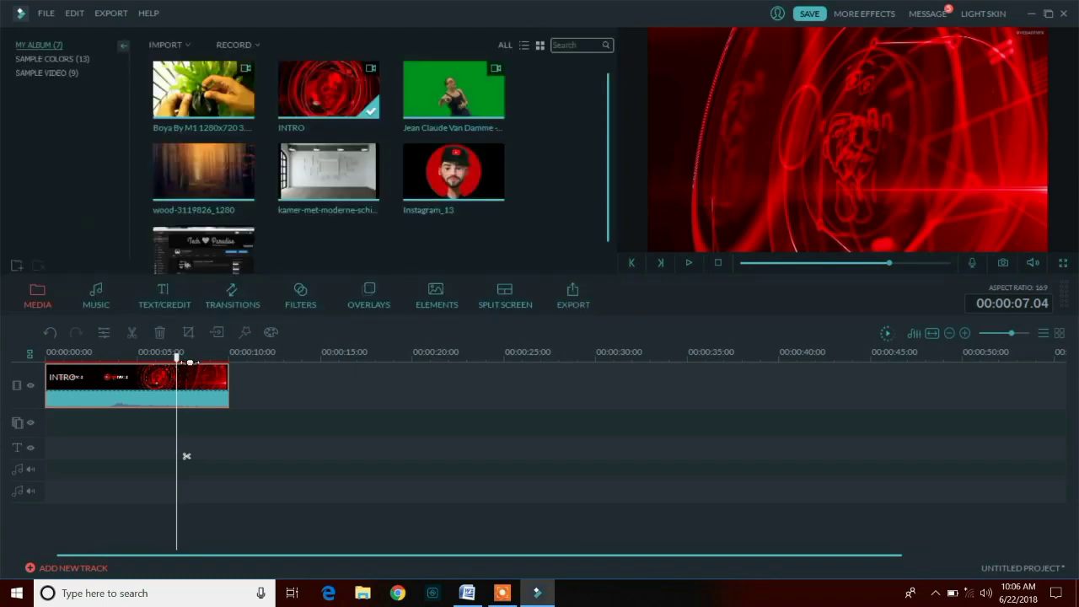
# - Rewind to the timeline start and play the reversed intro
pyautogui.moveTo(181, 362); pyautogui.dragTo(34, 356)
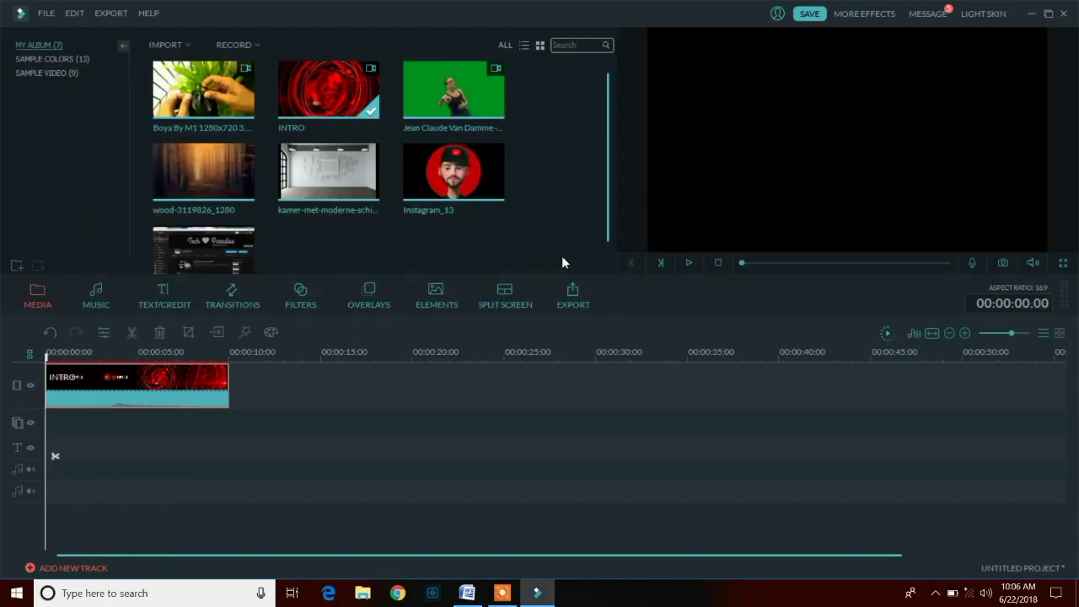
pyautogui.click(687, 264)
pyautogui.click(689, 264)
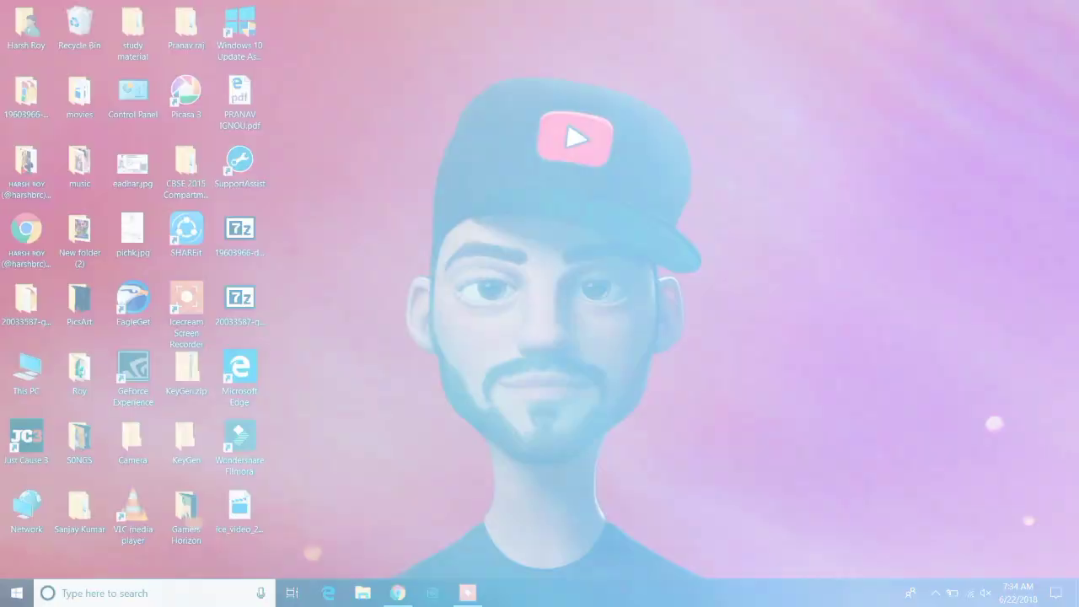
# - Refresh the Windows desktop and launch Wondershare Filmora 8.7.0 from its desktop shortcut
pyautogui.rightClick(401, 222)
pyautogui.click(434, 262)
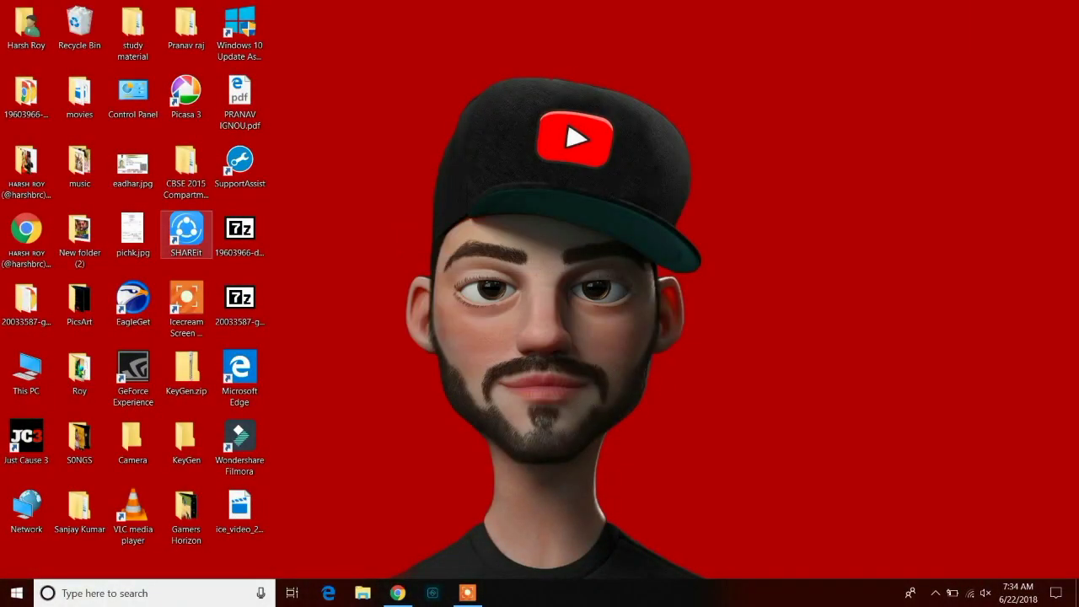
pyautogui.doubleClick(239, 438)
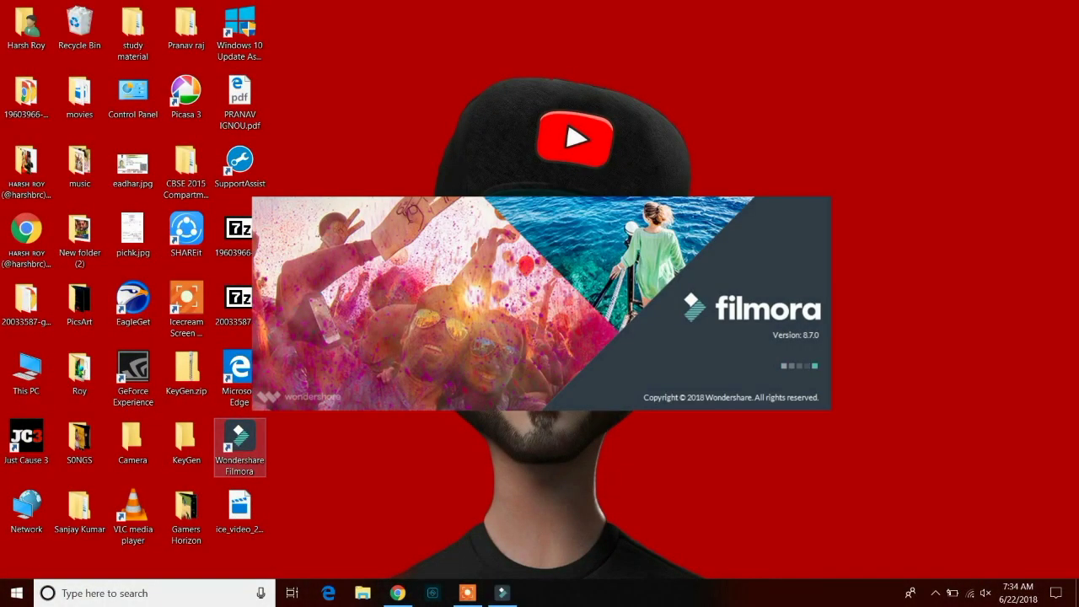